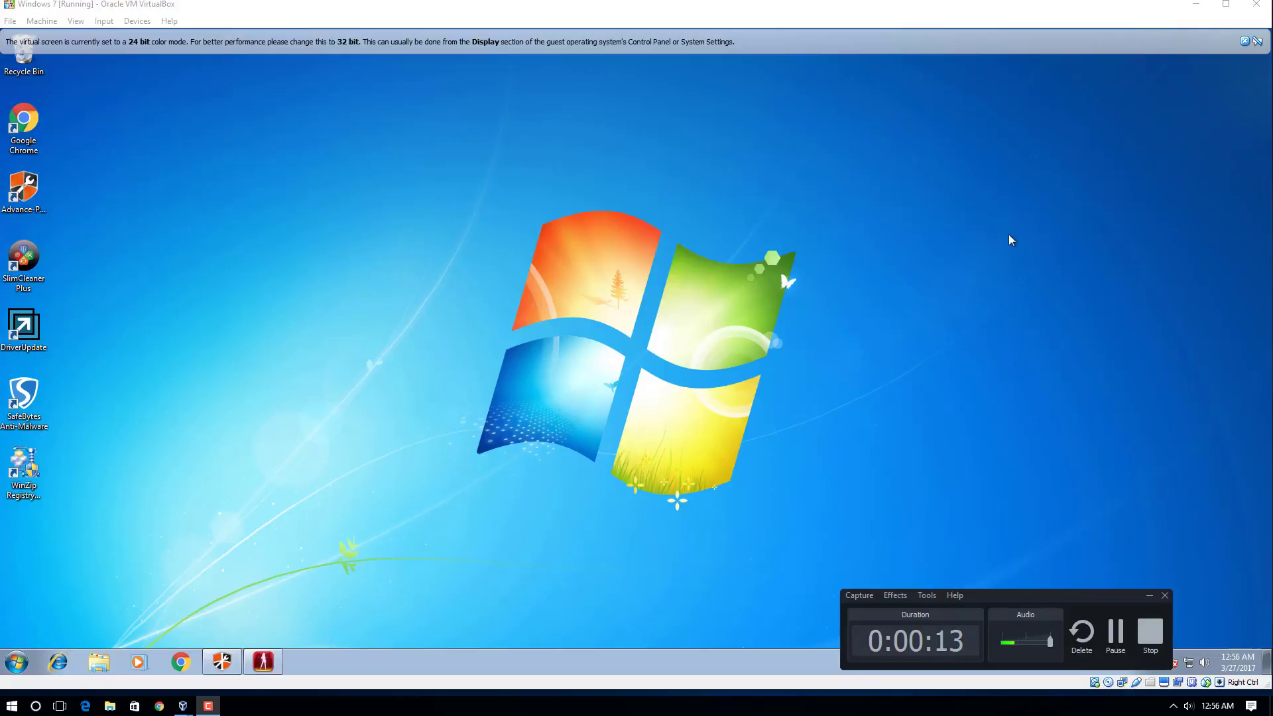
Minimize the Windows 7 VM window, then restore it from its taskbar preview
{"action": "left_click", "coordinate": [1196, 4]}
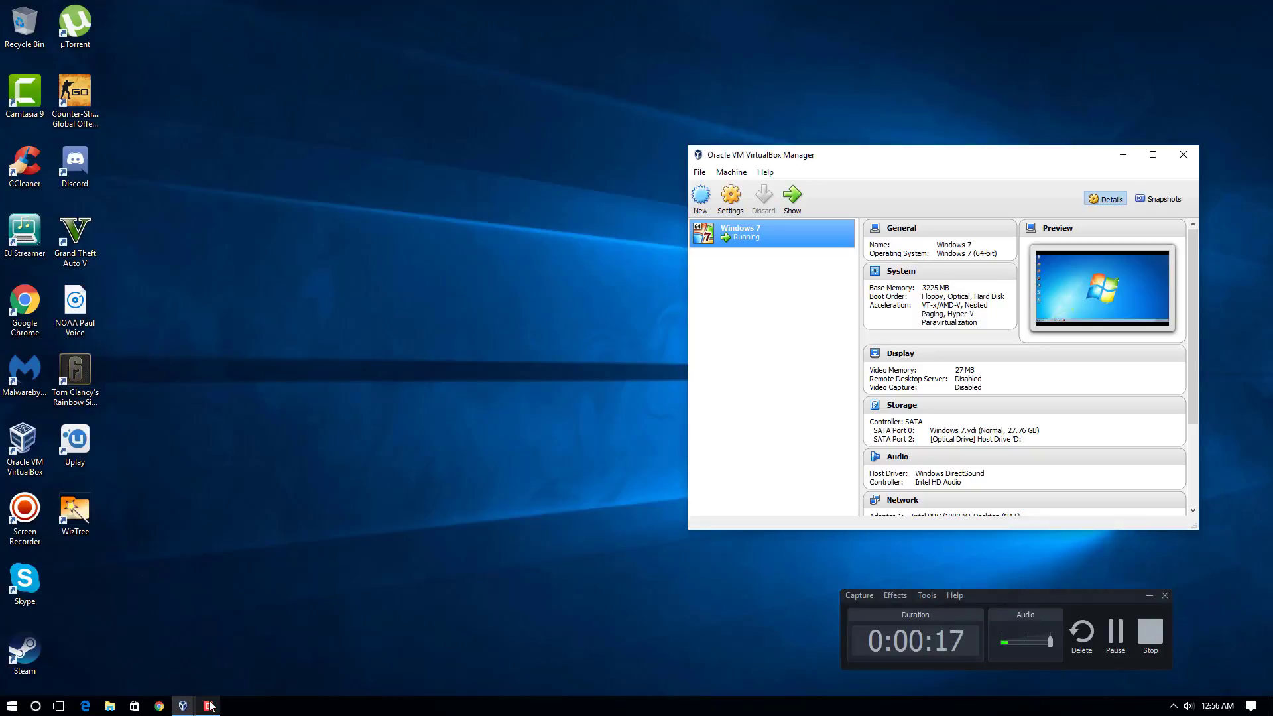
{"action": "mouse_move", "coordinate": [183, 706]}
{"action": "left_click", "coordinate": [247, 640]}
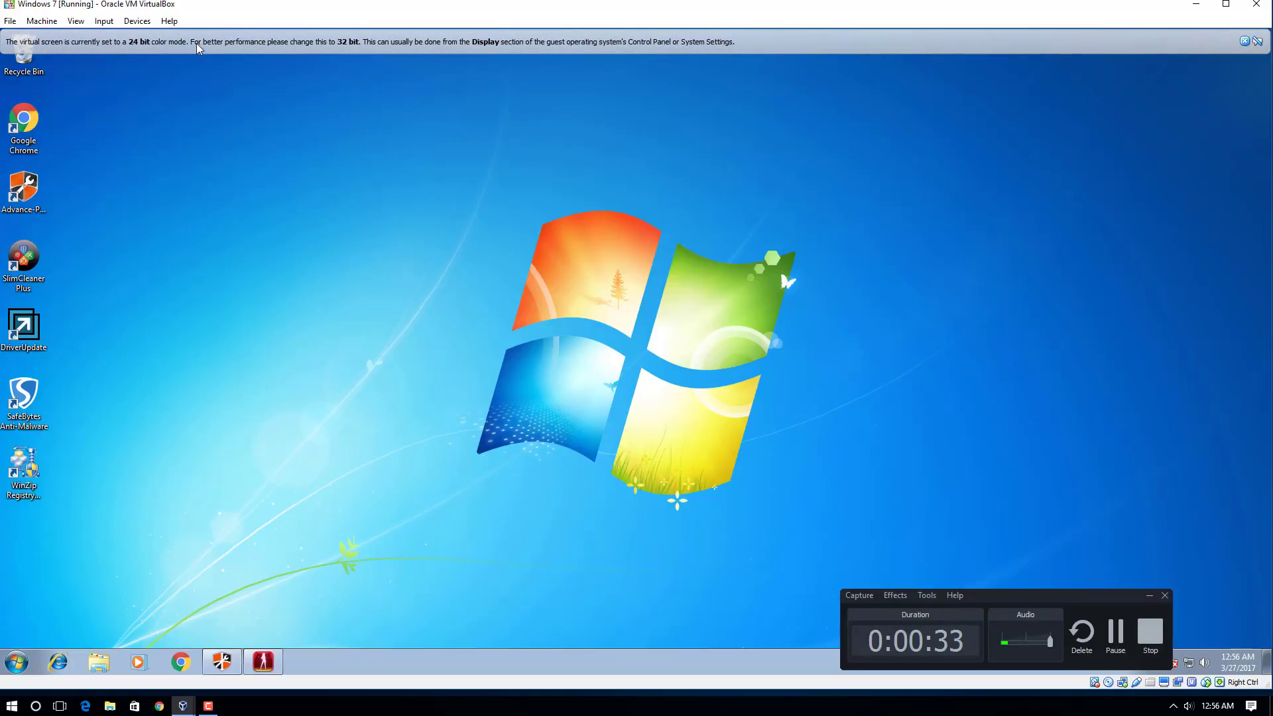
Look through the VM's Devices menu and the host's hidden tray icons, then open the View menu
{"action": "left_click", "coordinate": [149, 23]}
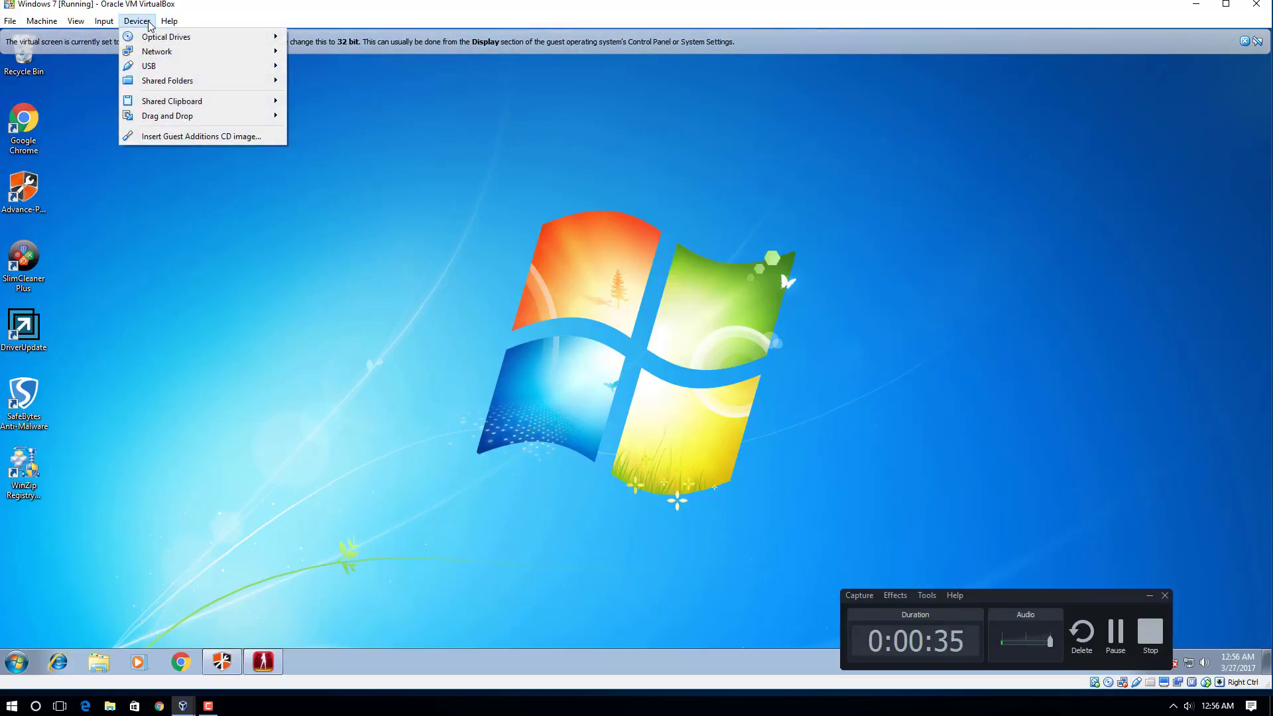
{"action": "left_click", "coordinate": [611, 303]}
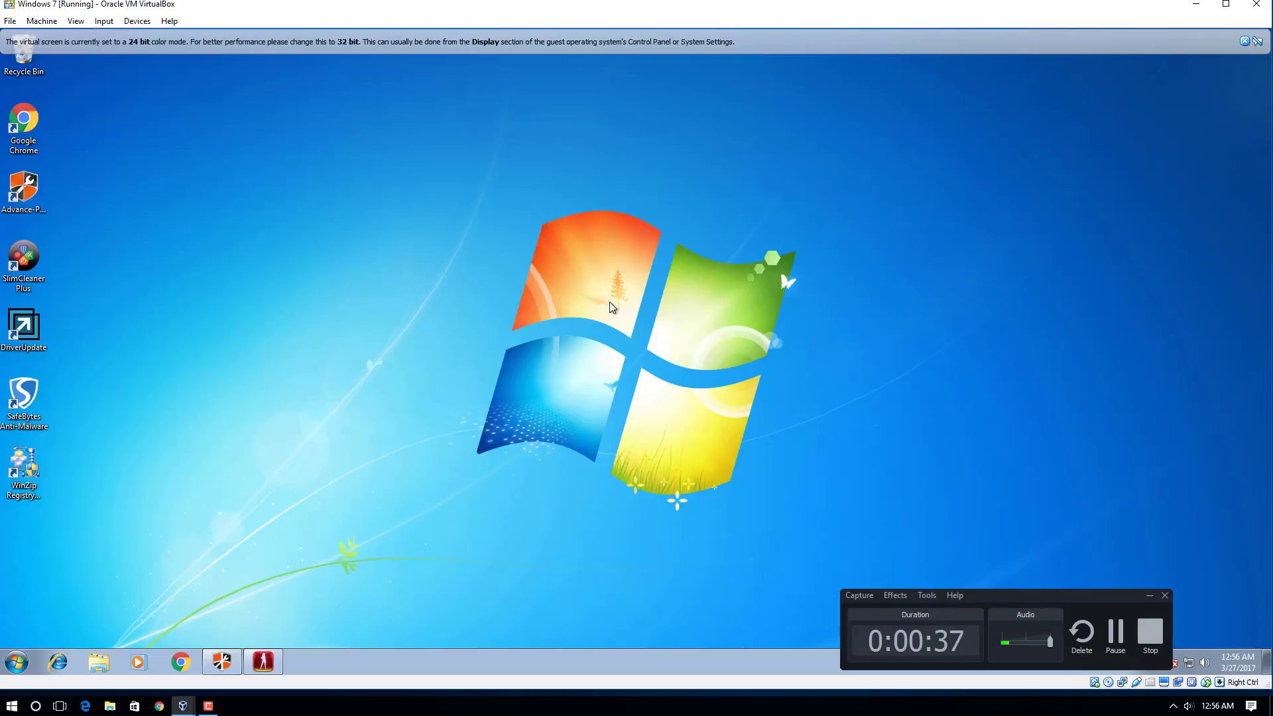
{"action": "left_click", "coordinate": [1173, 705]}
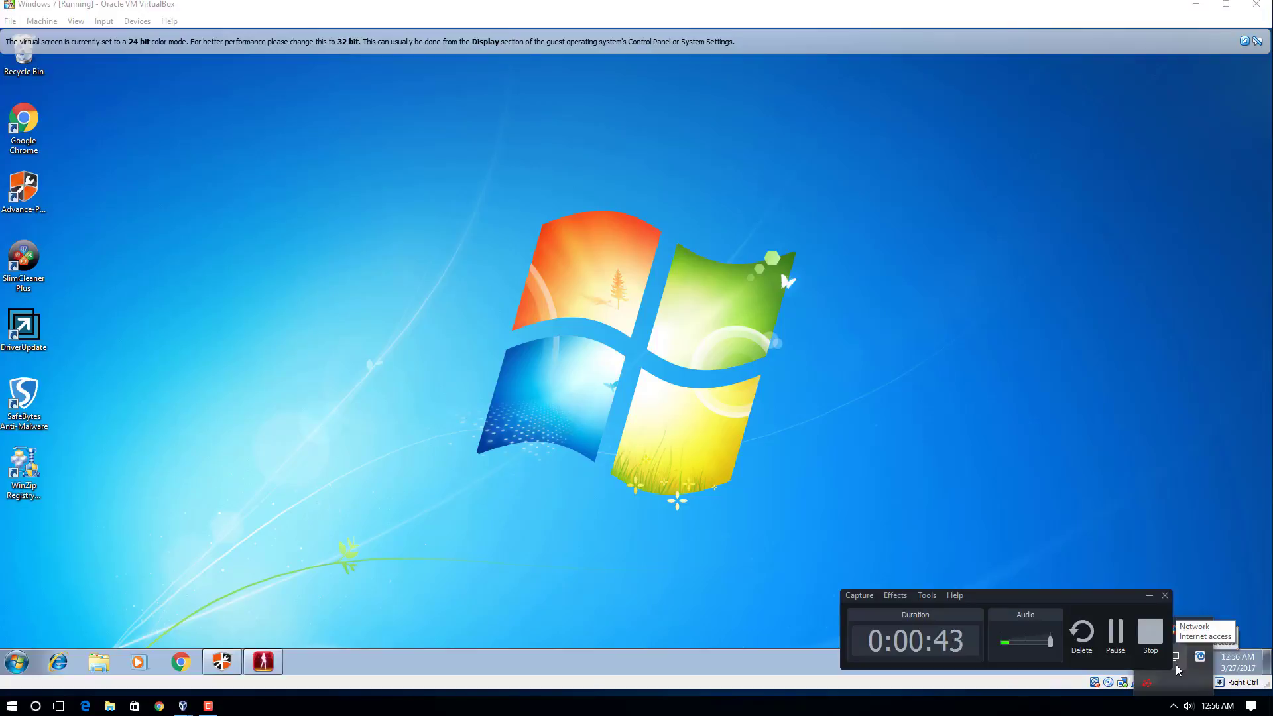
{"action": "left_click", "coordinate": [936, 518]}
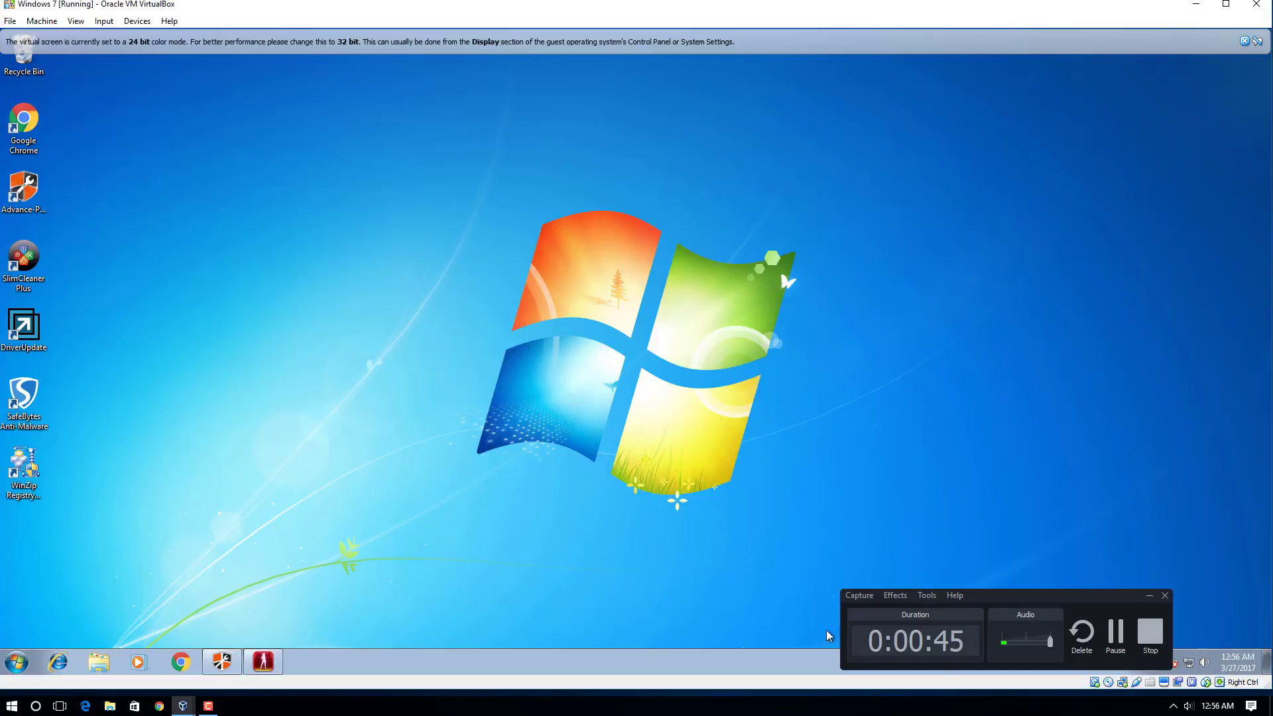
{"action": "left_click", "coordinate": [76, 22]}
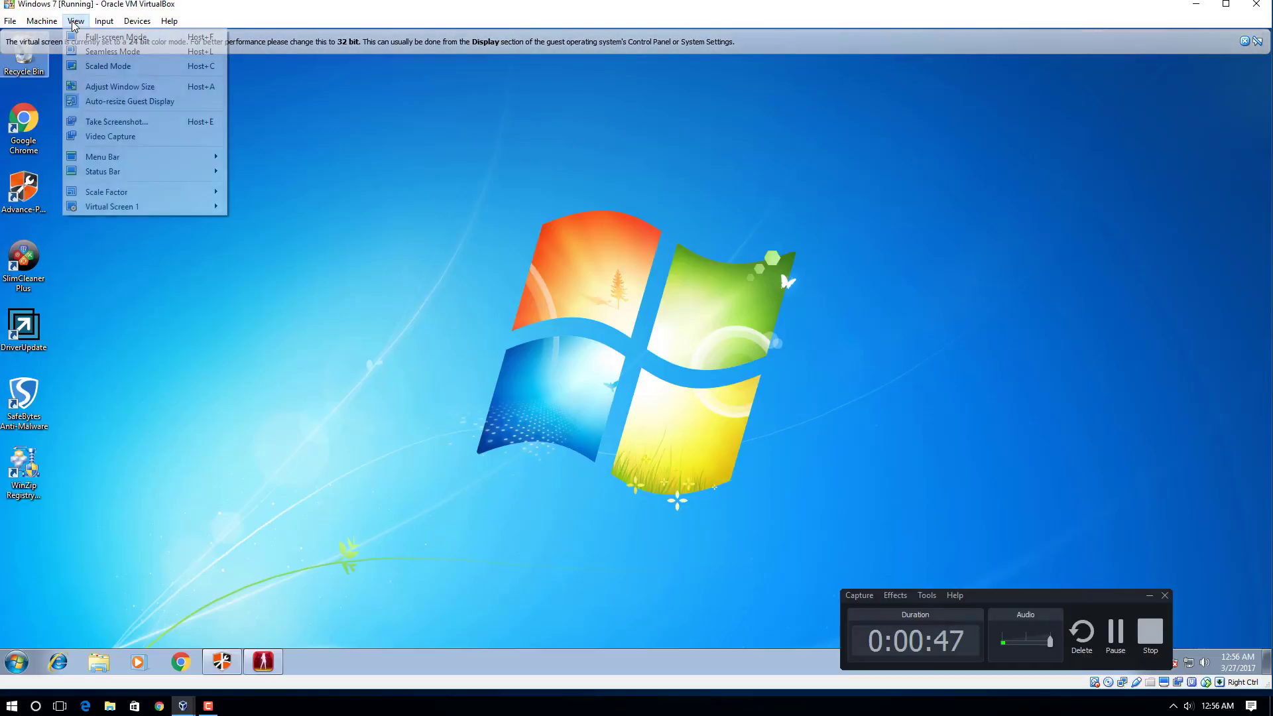
Put the VM in full-screen, launch Chrome, and search Google for 'process explorer'
{"action": "left_click", "coordinate": [99, 37]}
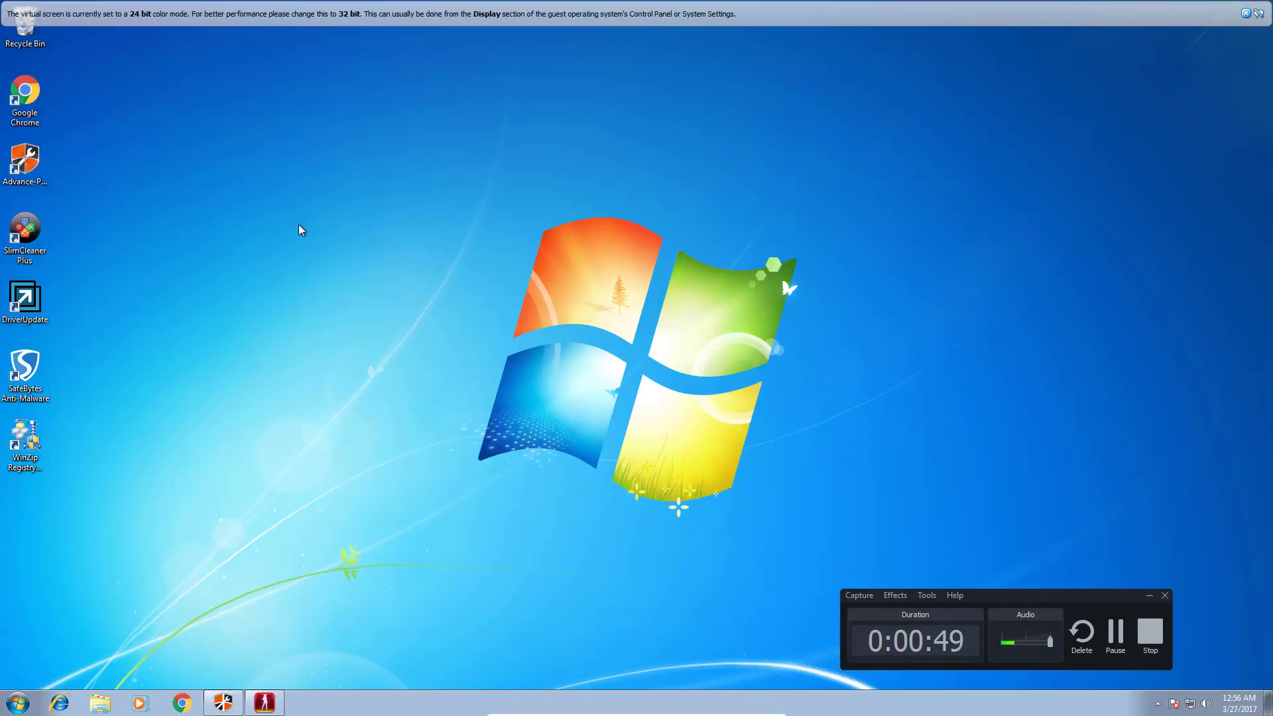
{"action": "double_click", "coordinate": [41, 108]}
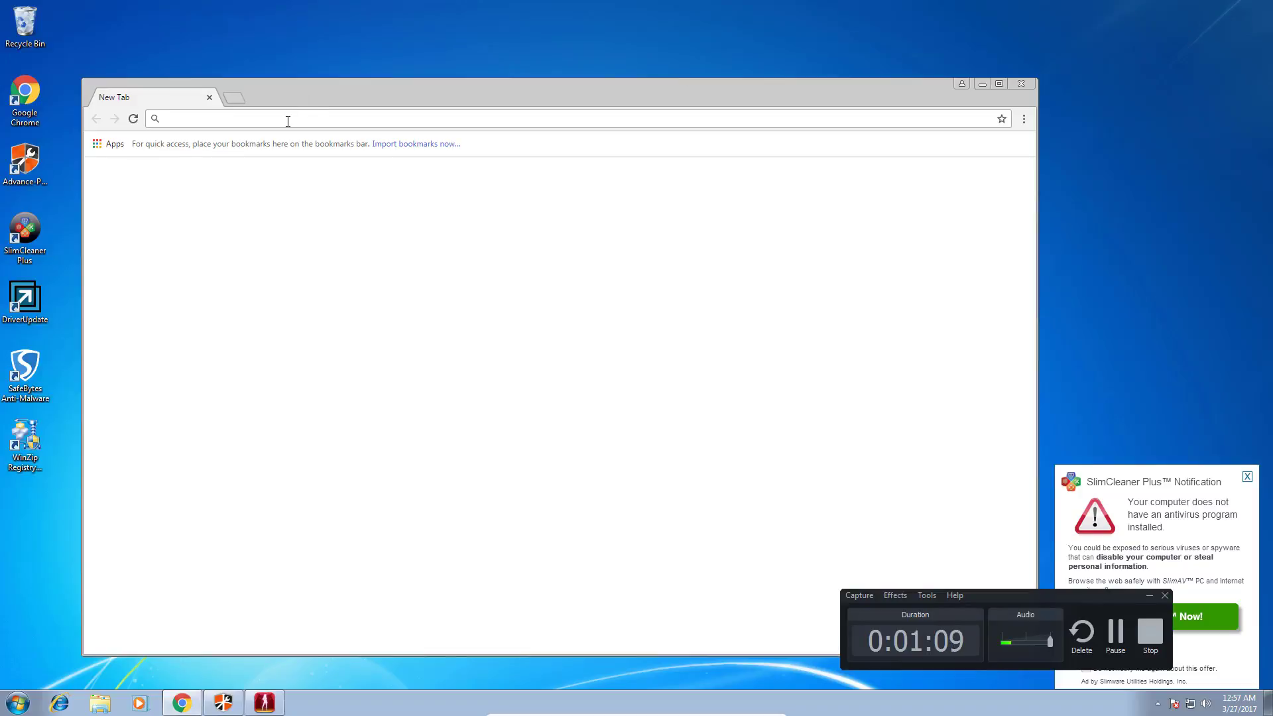
{"action": "type", "text": "proces"}
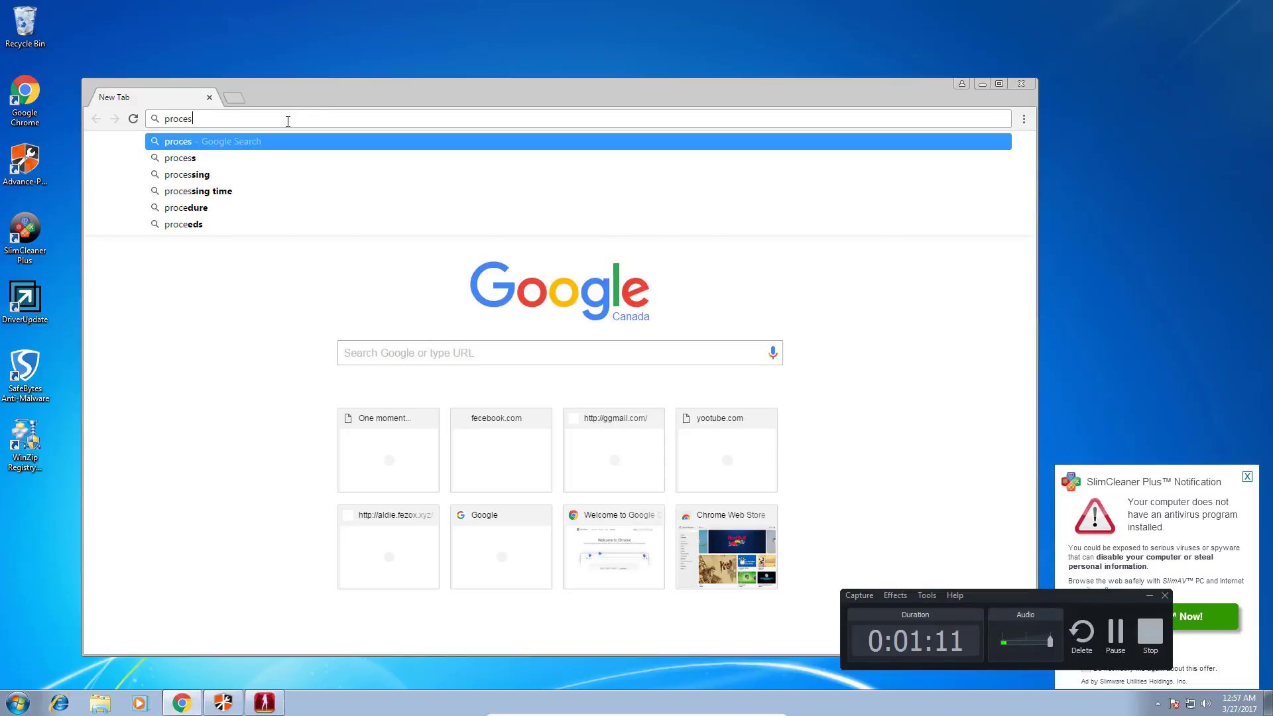
{"action": "type", "text": "s explorer"}
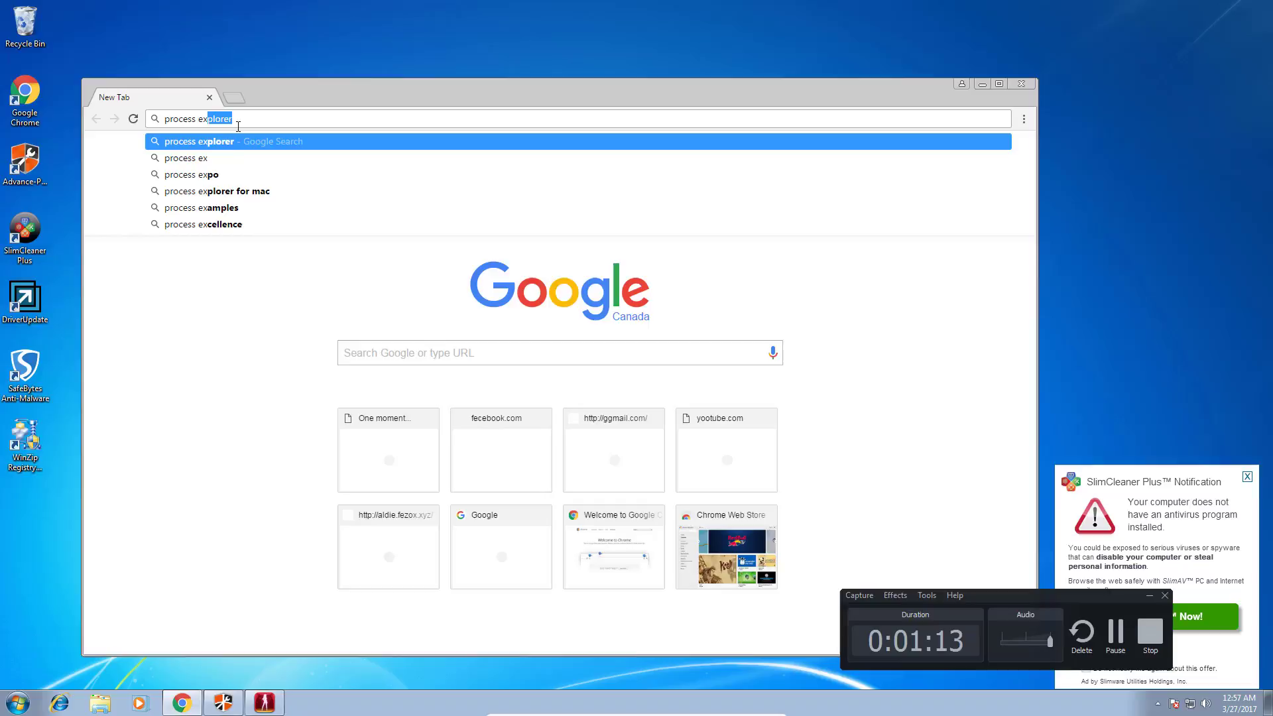
{"action": "left_click", "coordinate": [223, 145]}
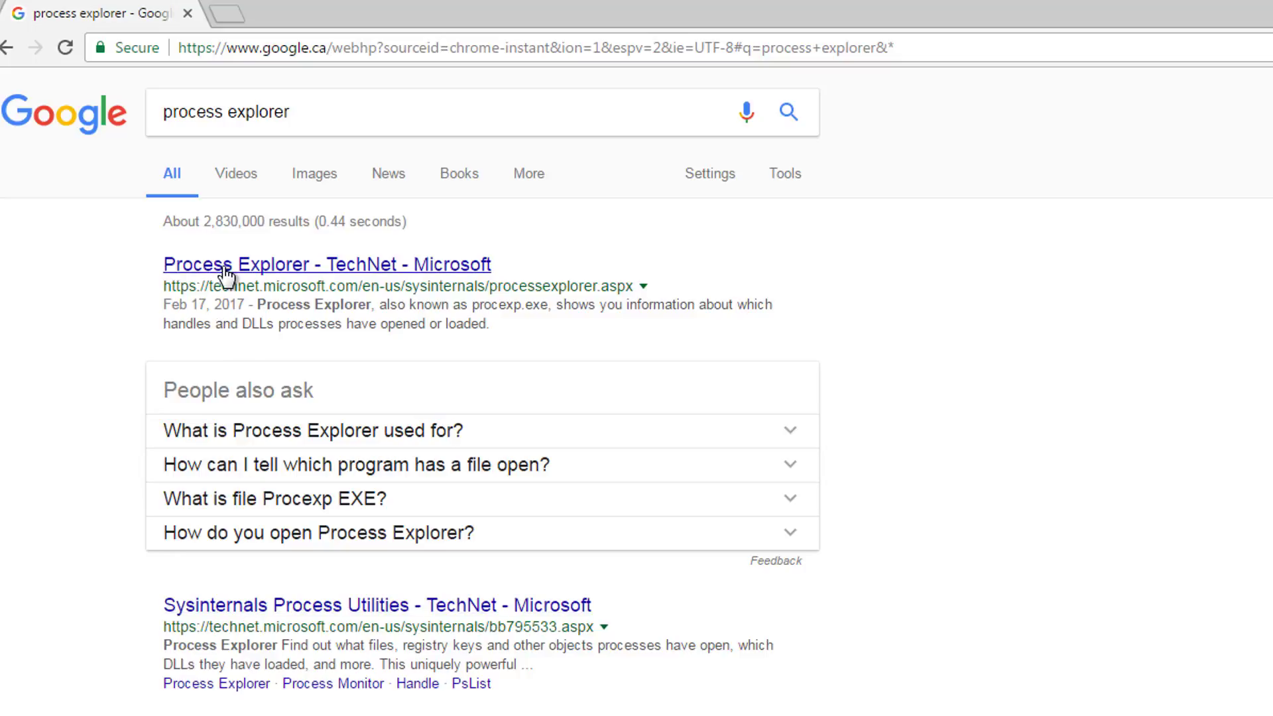
Go through Sysinternals Process Utilities to the Process Explorer v16.2 page and download ProcessExplorer.zip
{"action": "left_click", "coordinate": [207, 607]}
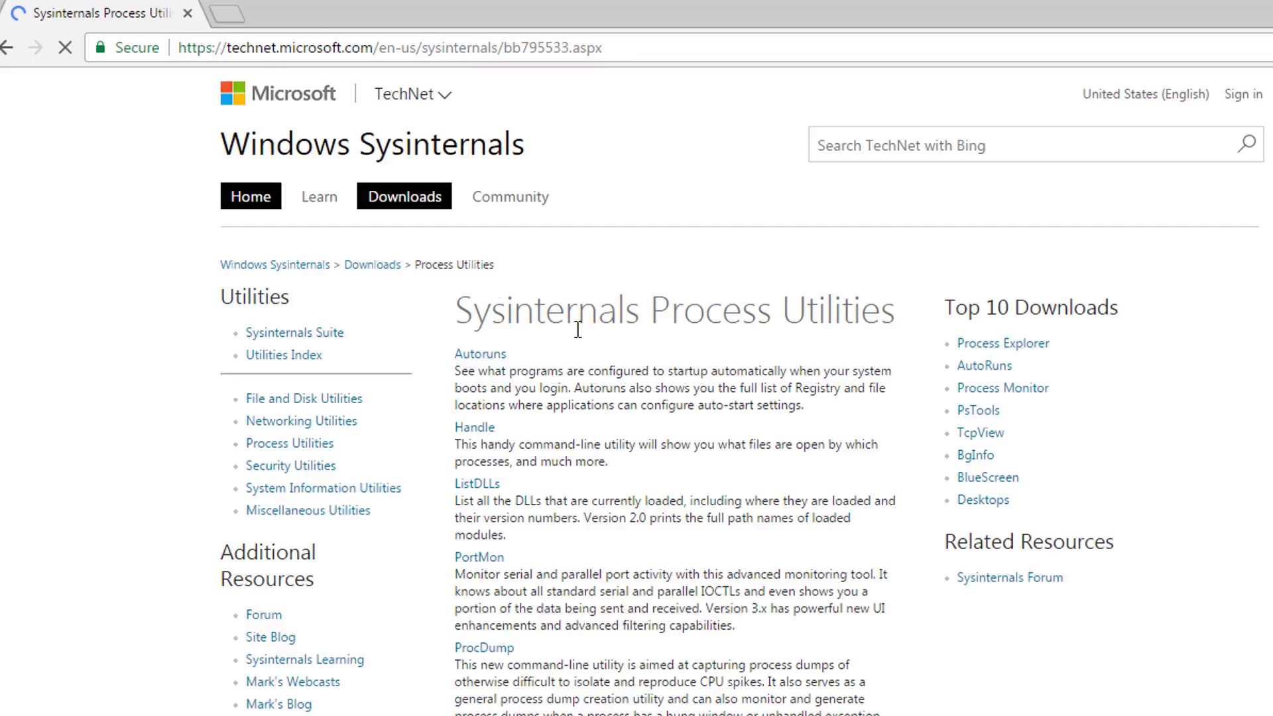
{"action": "scroll", "coordinate": [570, 325], "scroll_direction": "down", "scroll_amount": 10}
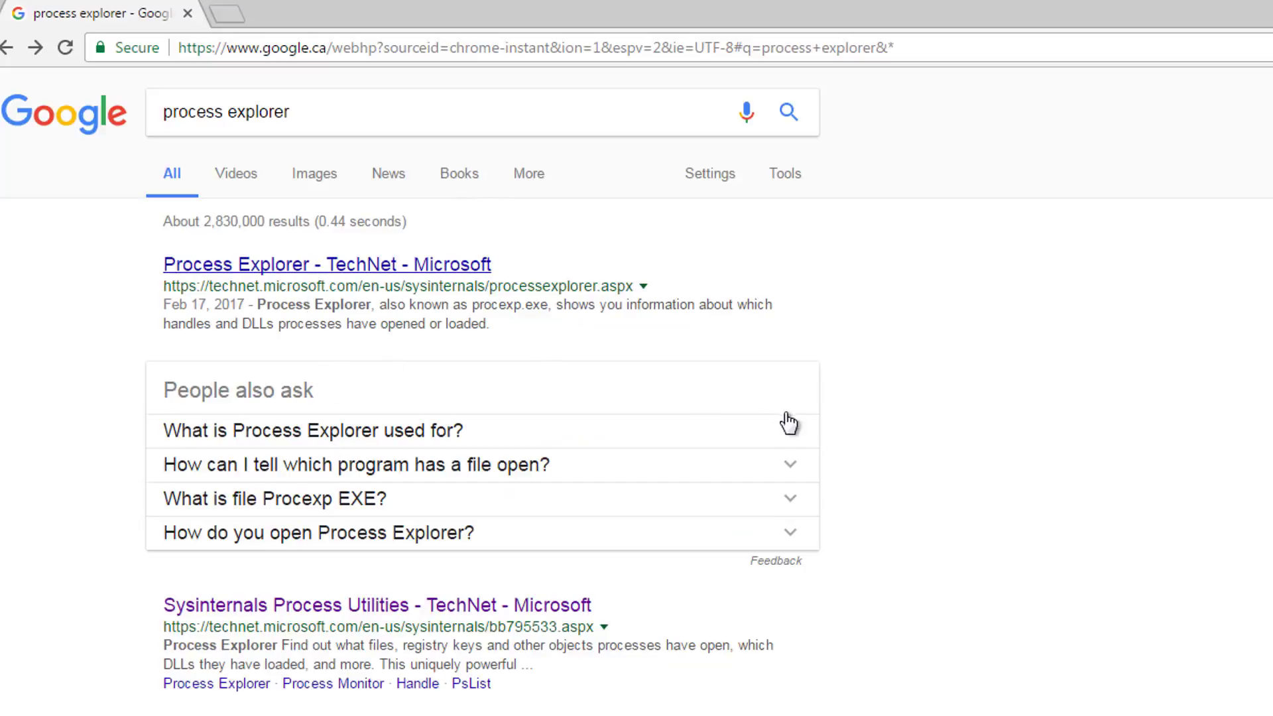
{"action": "left_click", "coordinate": [208, 264]}
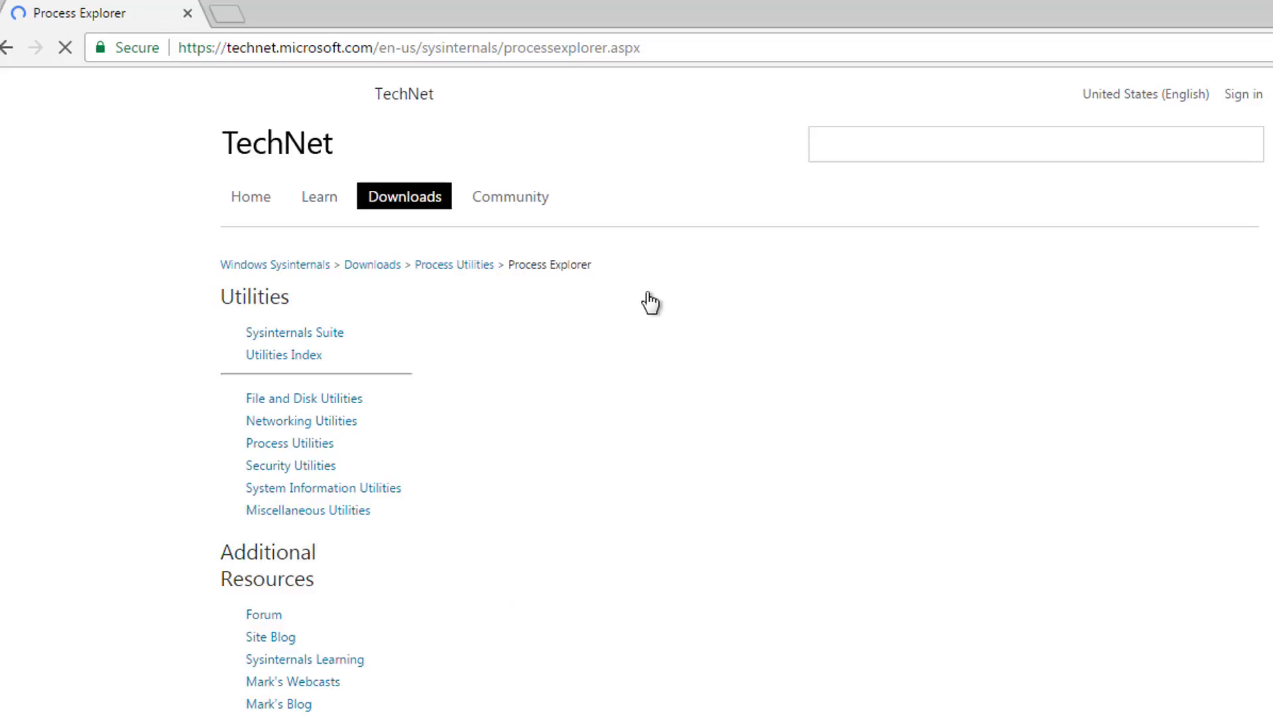
{"action": "scroll", "coordinate": [517, 285], "scroll_direction": "down", "scroll_amount": 5}
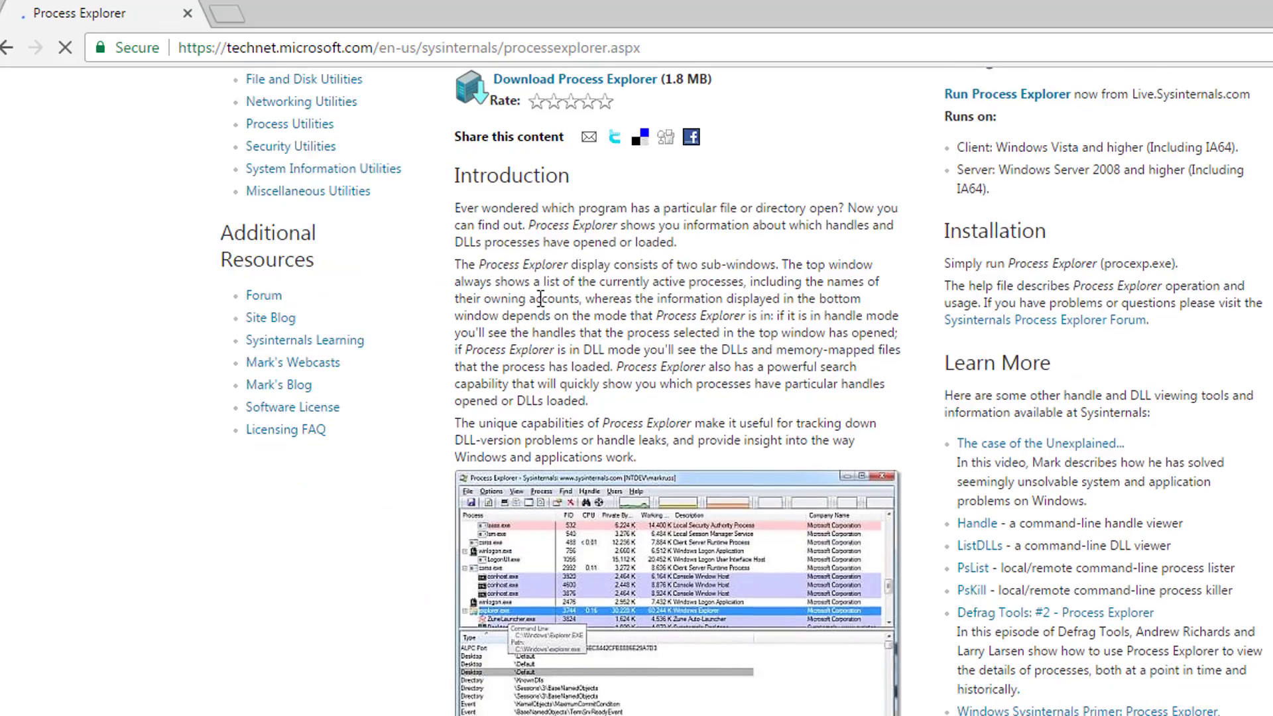
{"action": "scroll", "coordinate": [540, 299], "scroll_direction": "up", "scroll_amount": 3}
{"action": "left_click", "coordinate": [565, 293]}
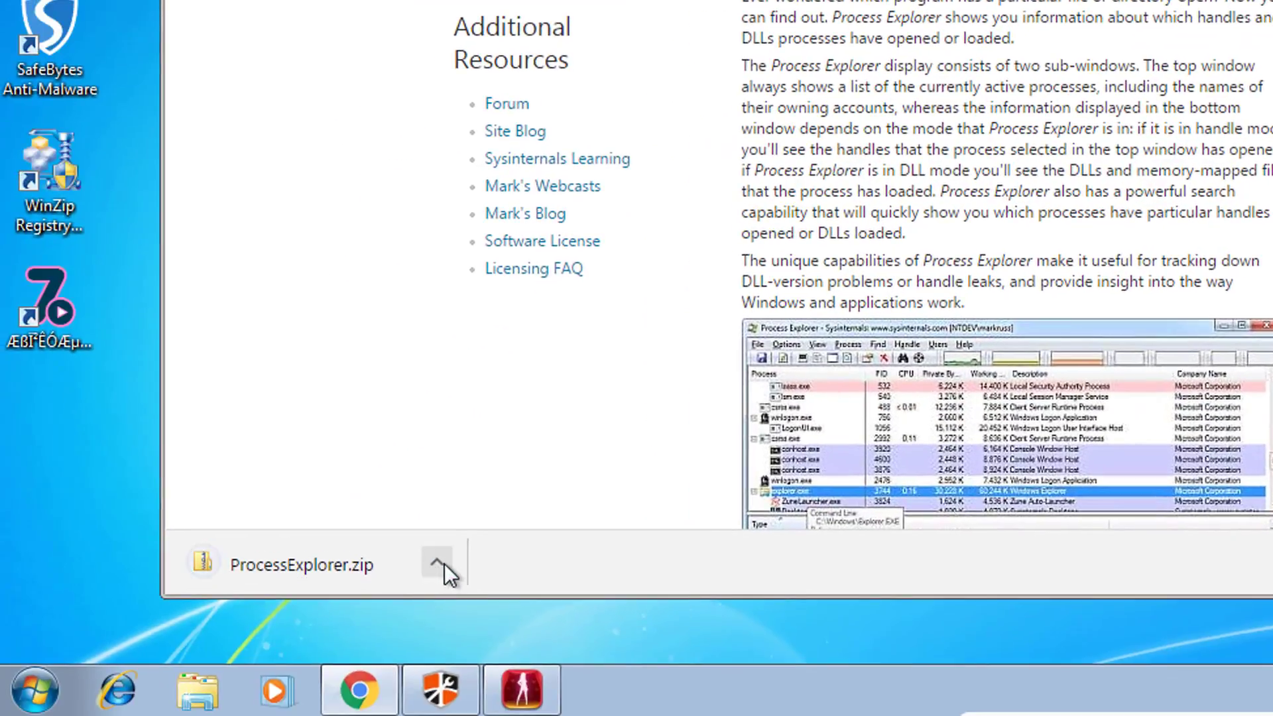
{"action": "left_click", "coordinate": [444, 563]}
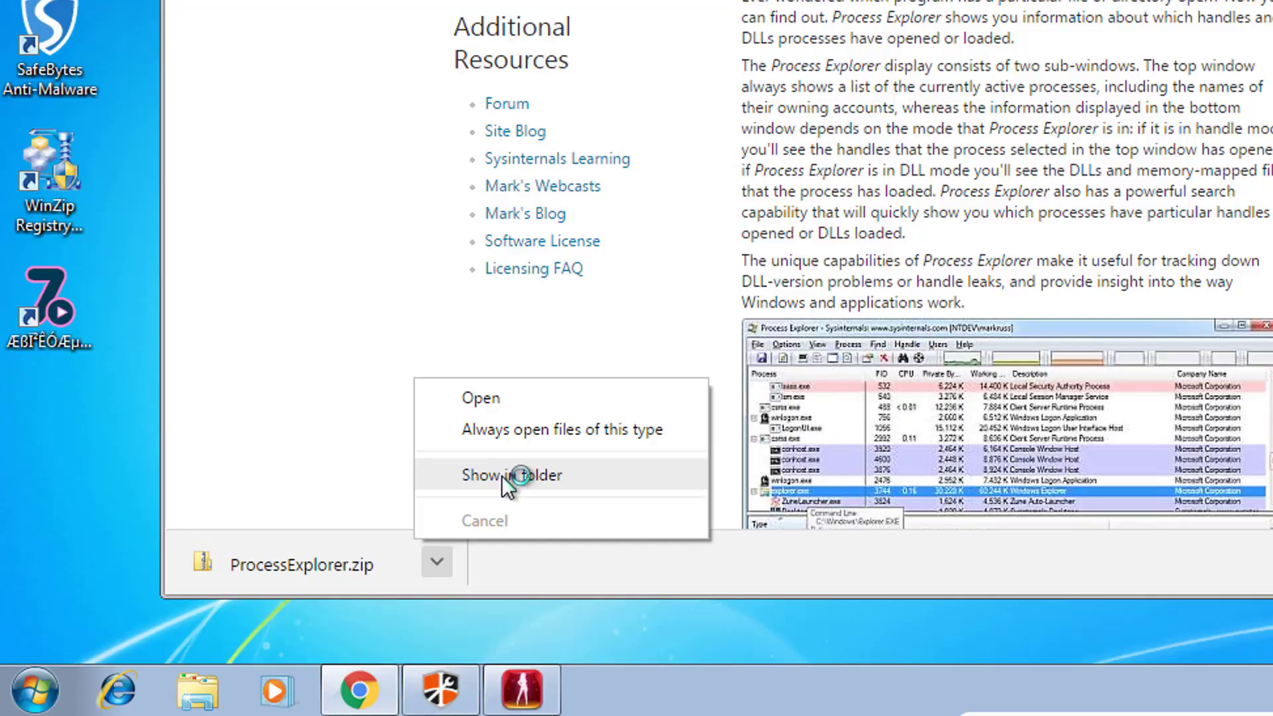
Run procexp directly from ProcessExplorer.zip, allowing the security warning and accepting the license
{"action": "left_click", "coordinate": [474, 395]}
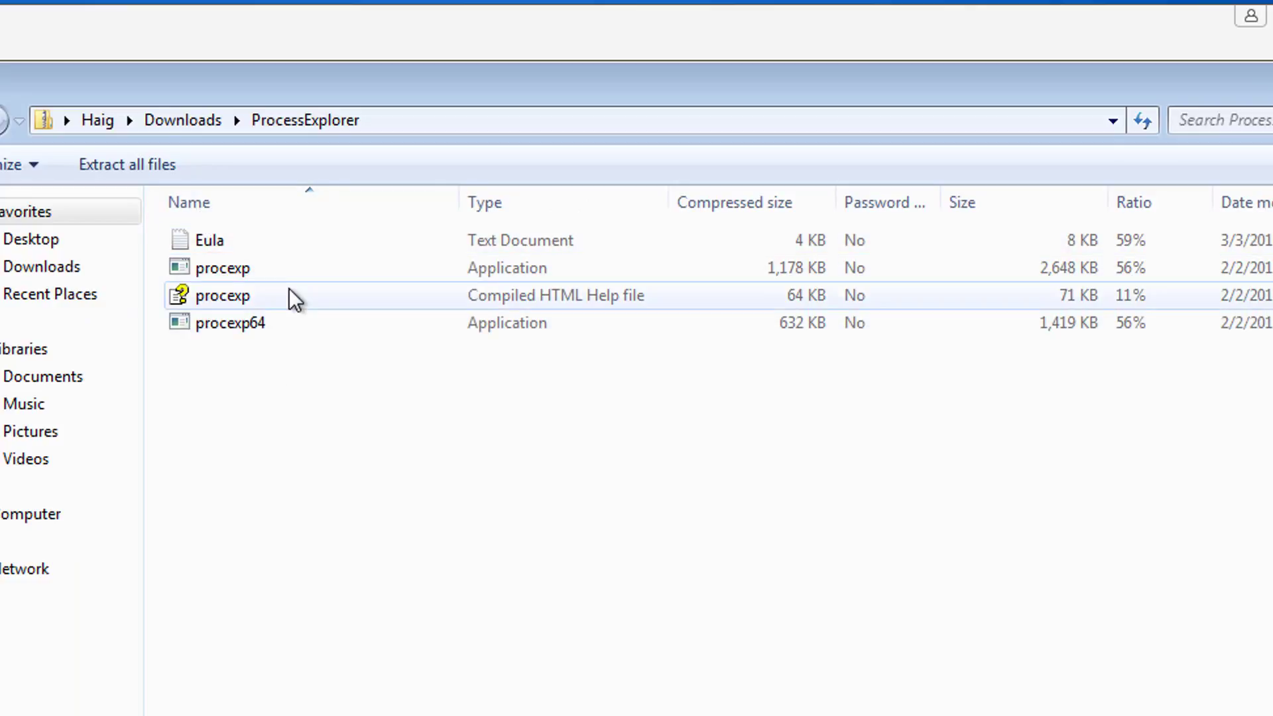
{"action": "left_click", "coordinate": [283, 270]}
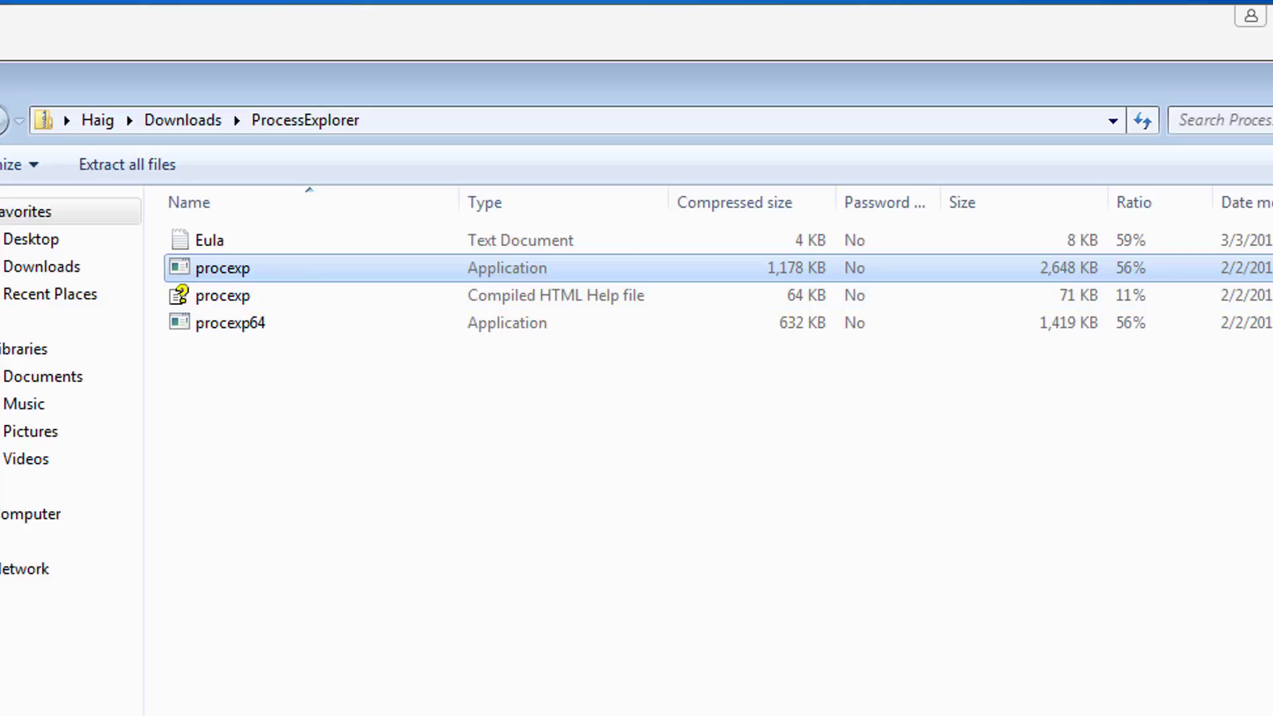
{"action": "double_click", "coordinate": [219, 268]}
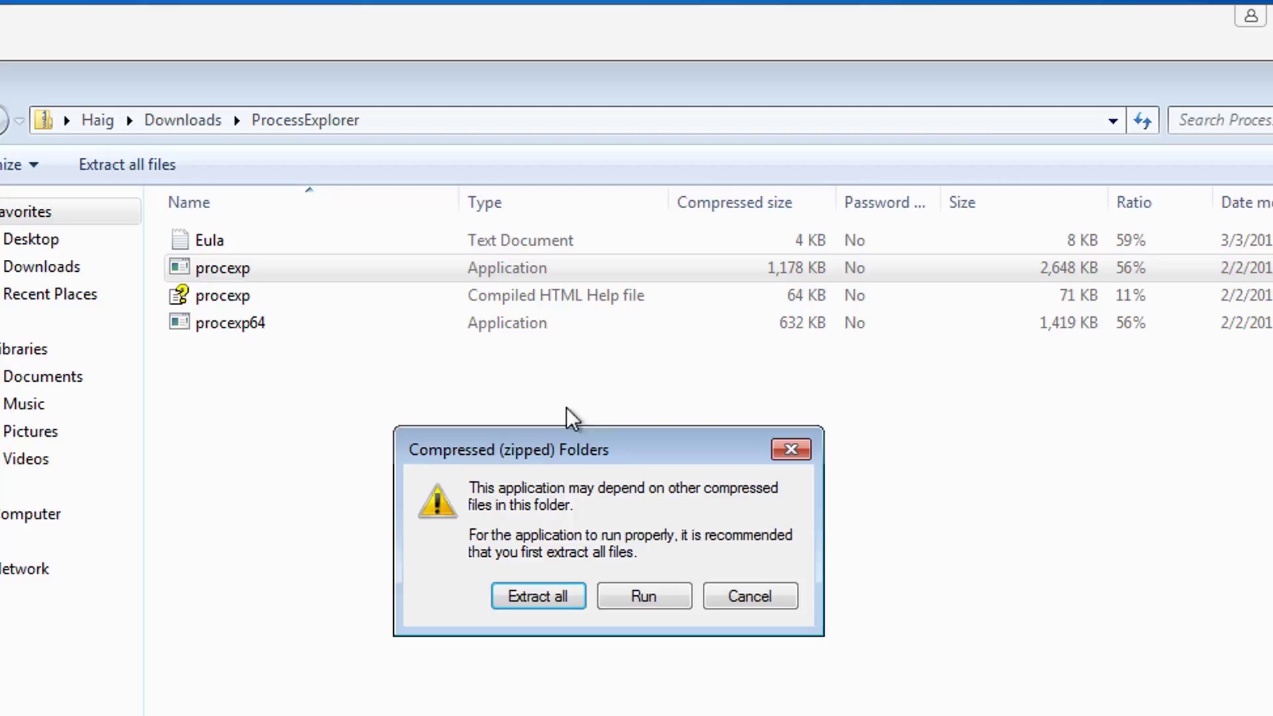
{"action": "left_click", "coordinate": [639, 599]}
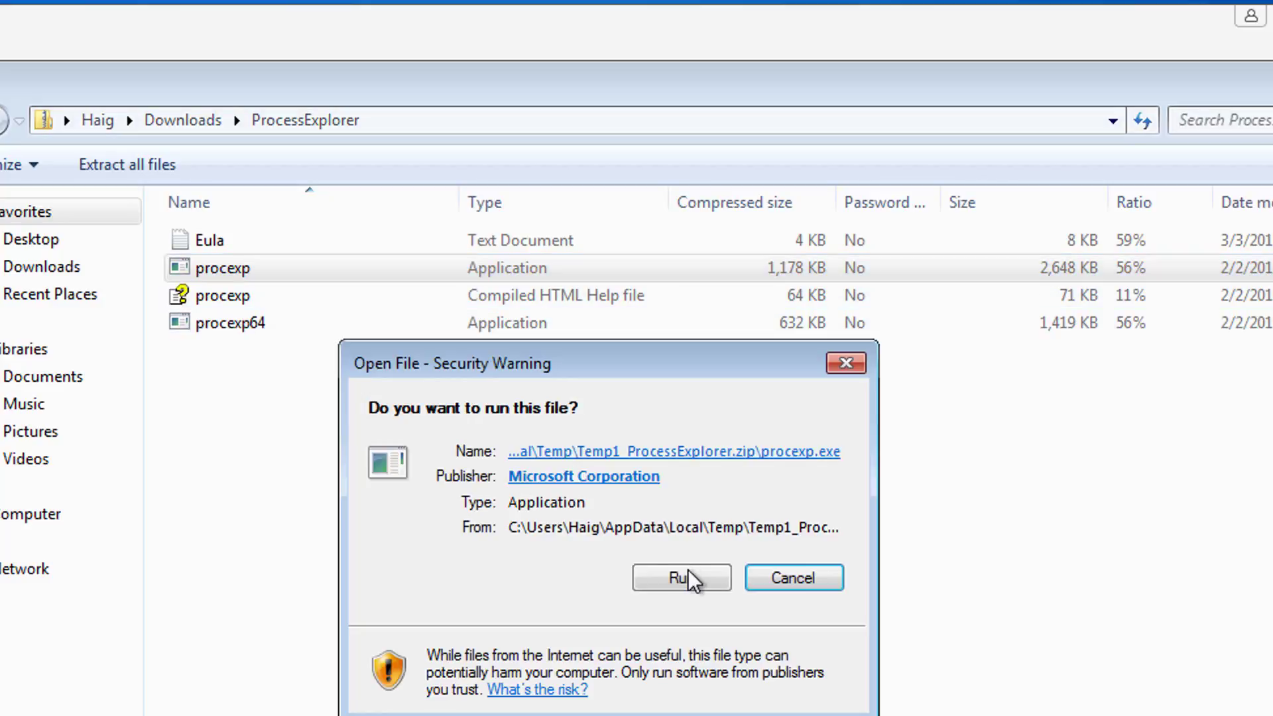
{"action": "left_click", "coordinate": [691, 577]}
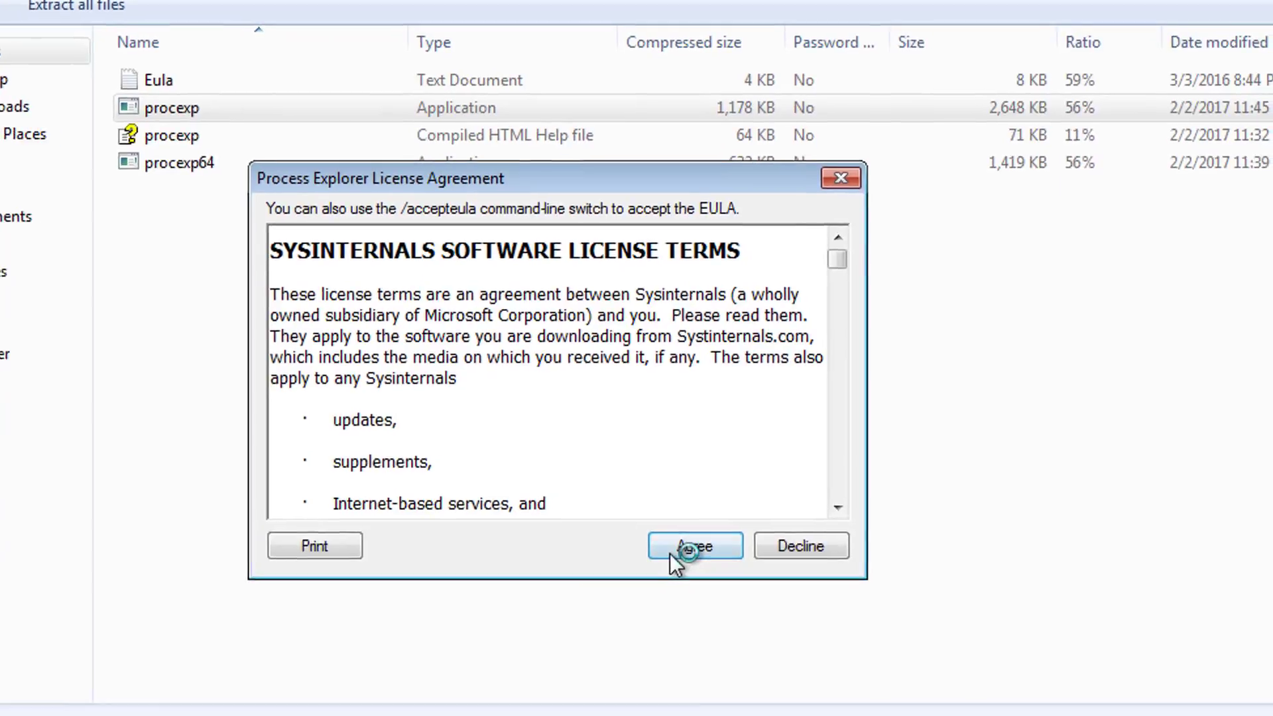
{"action": "left_click", "coordinate": [746, 706]}
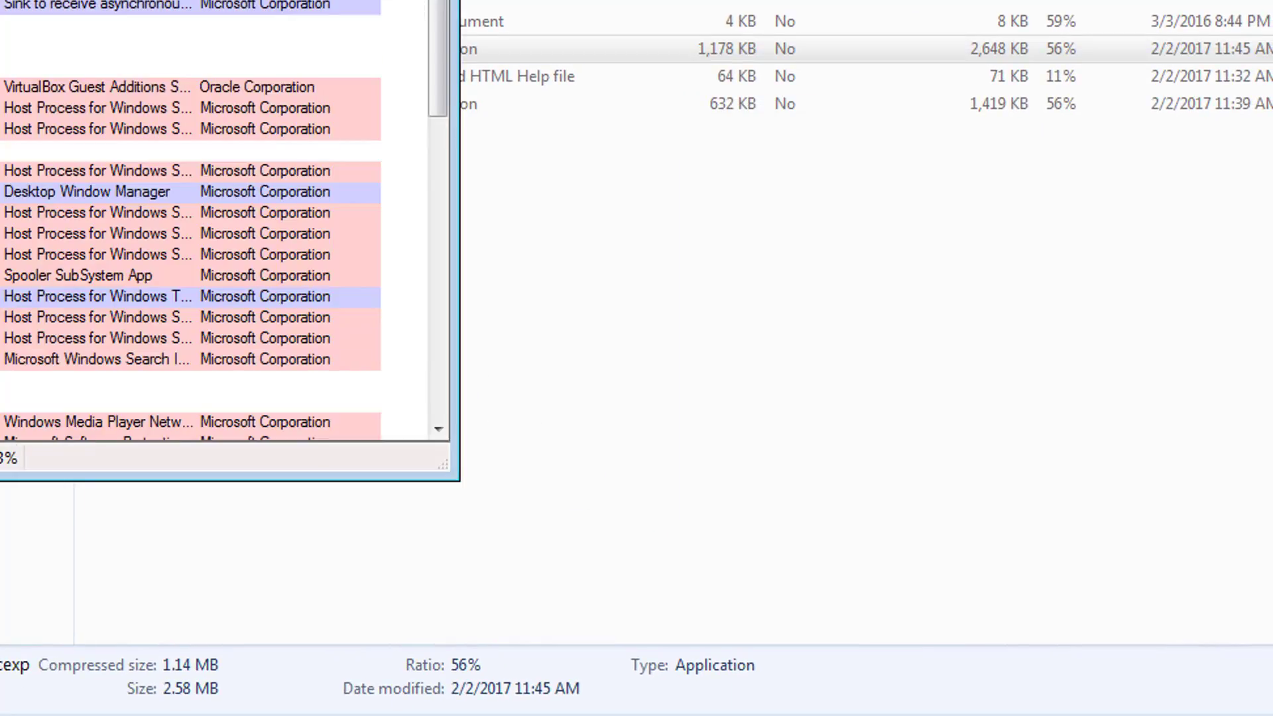
Close the zip listing and Chrome, then maximize the Process Explorer window
{"action": "left_click", "coordinate": [1015, 86]}
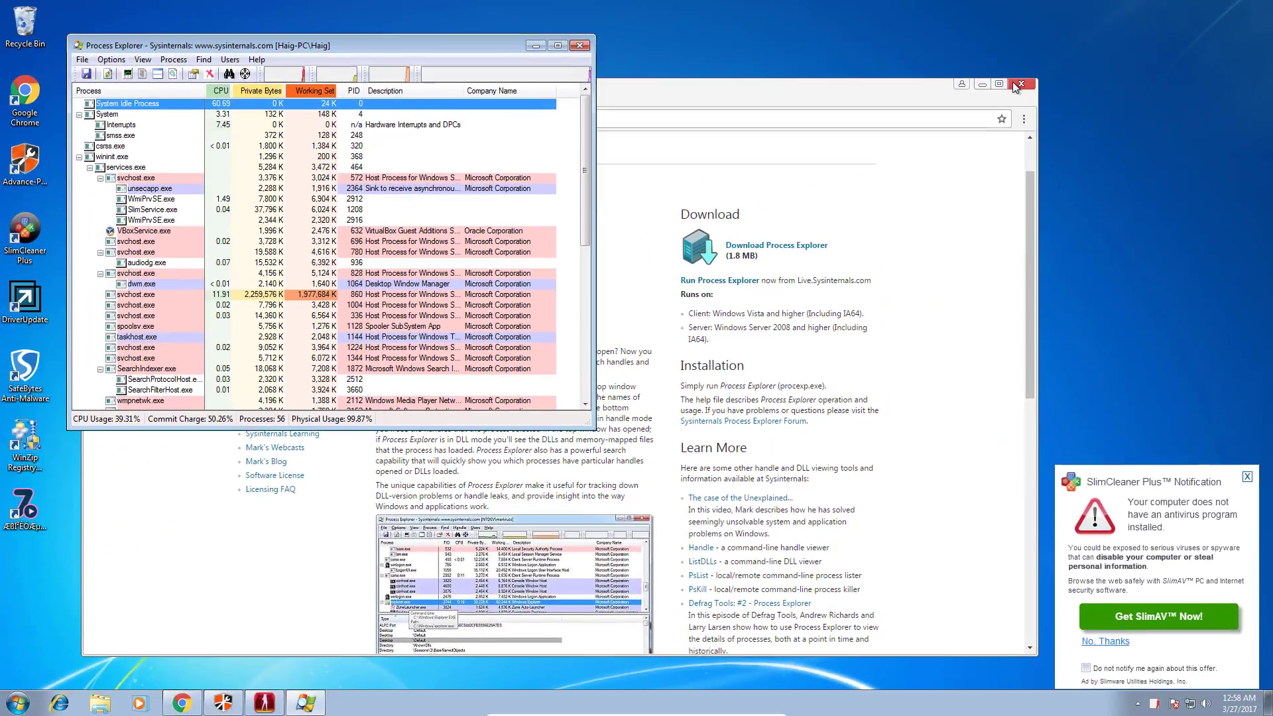
{"action": "left_click", "coordinate": [1020, 84]}
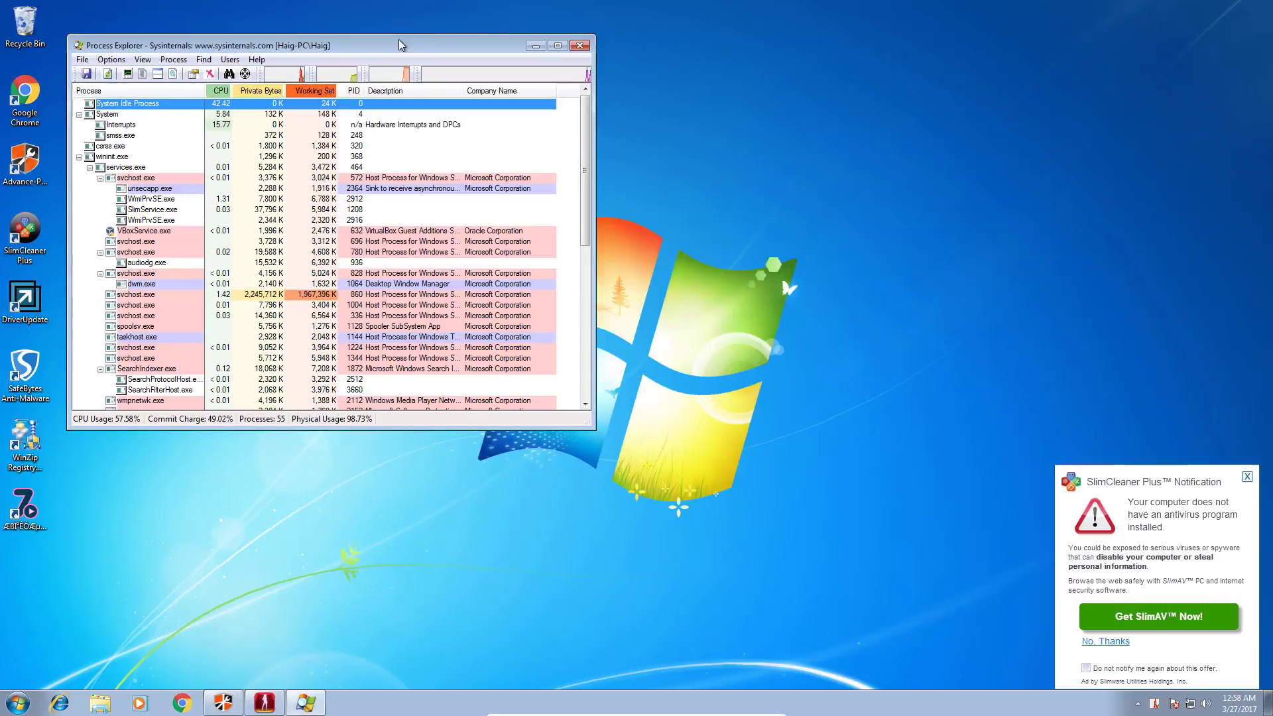
{"action": "scroll", "coordinate": [221, 156], "scroll_direction": "down", "scroll_amount": 8}
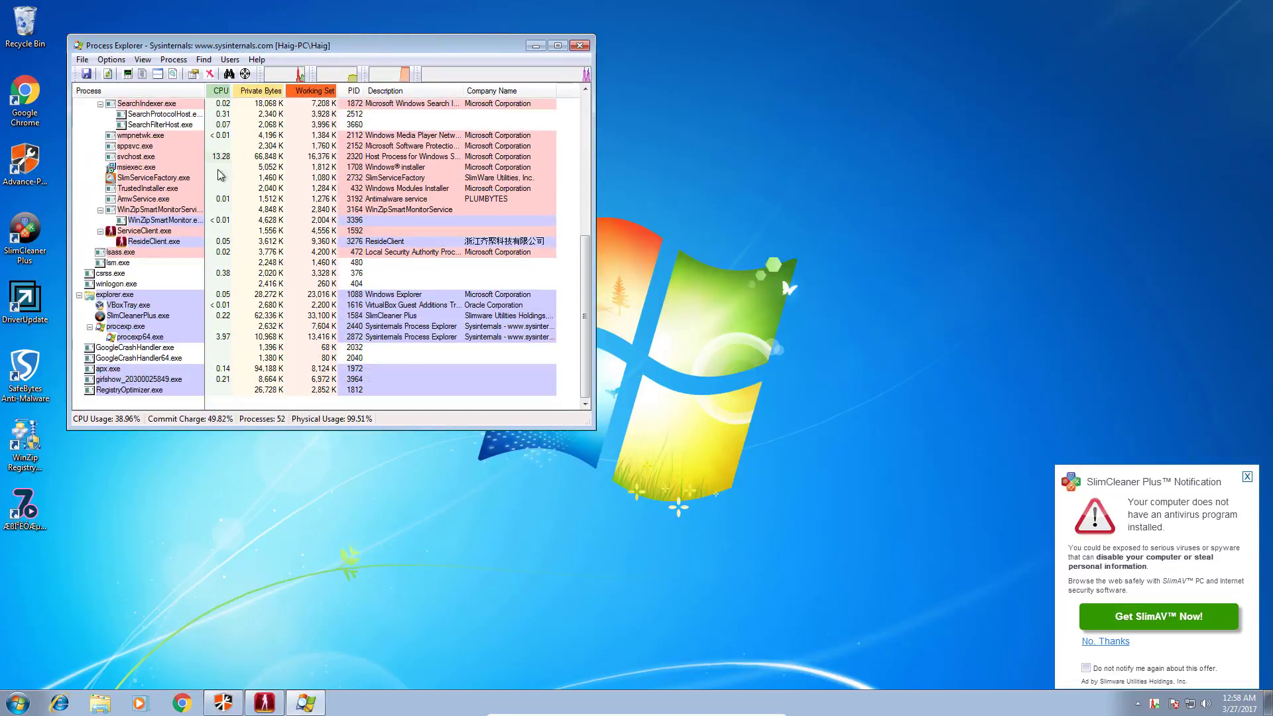
{"action": "scroll", "coordinate": [224, 275], "scroll_direction": "up", "scroll_amount": 9}
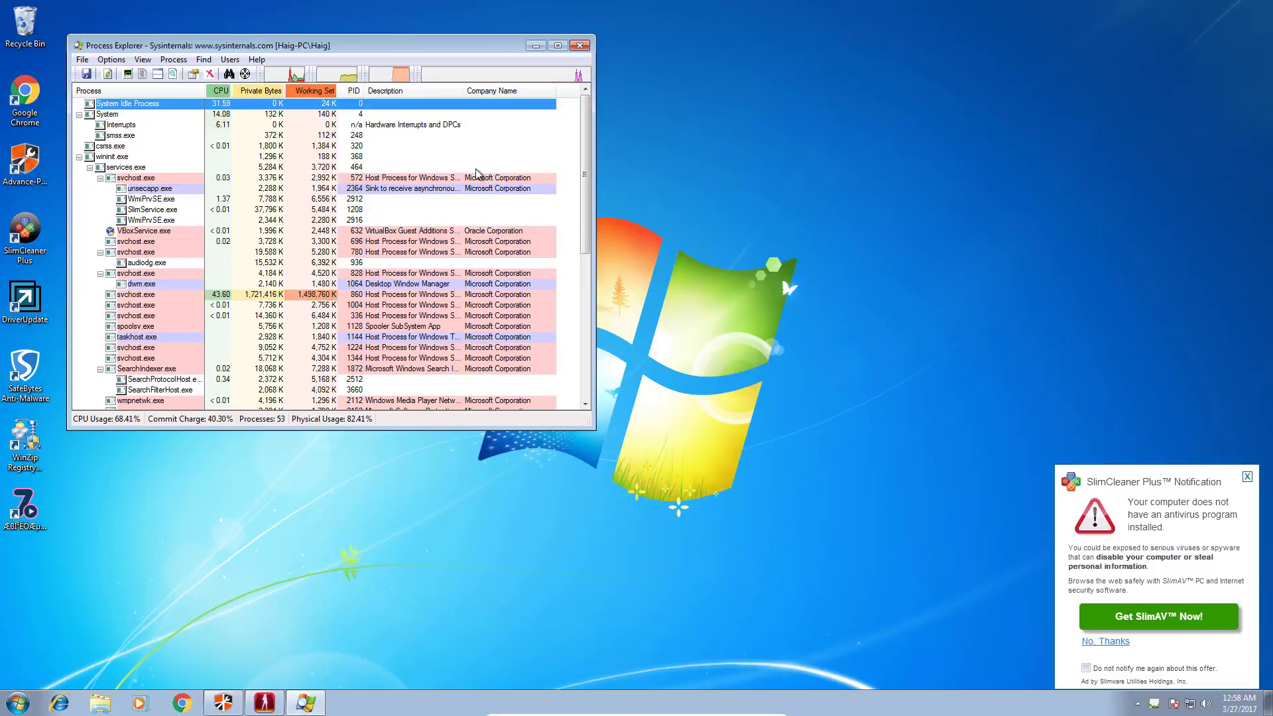
{"action": "left_click", "coordinate": [557, 45]}
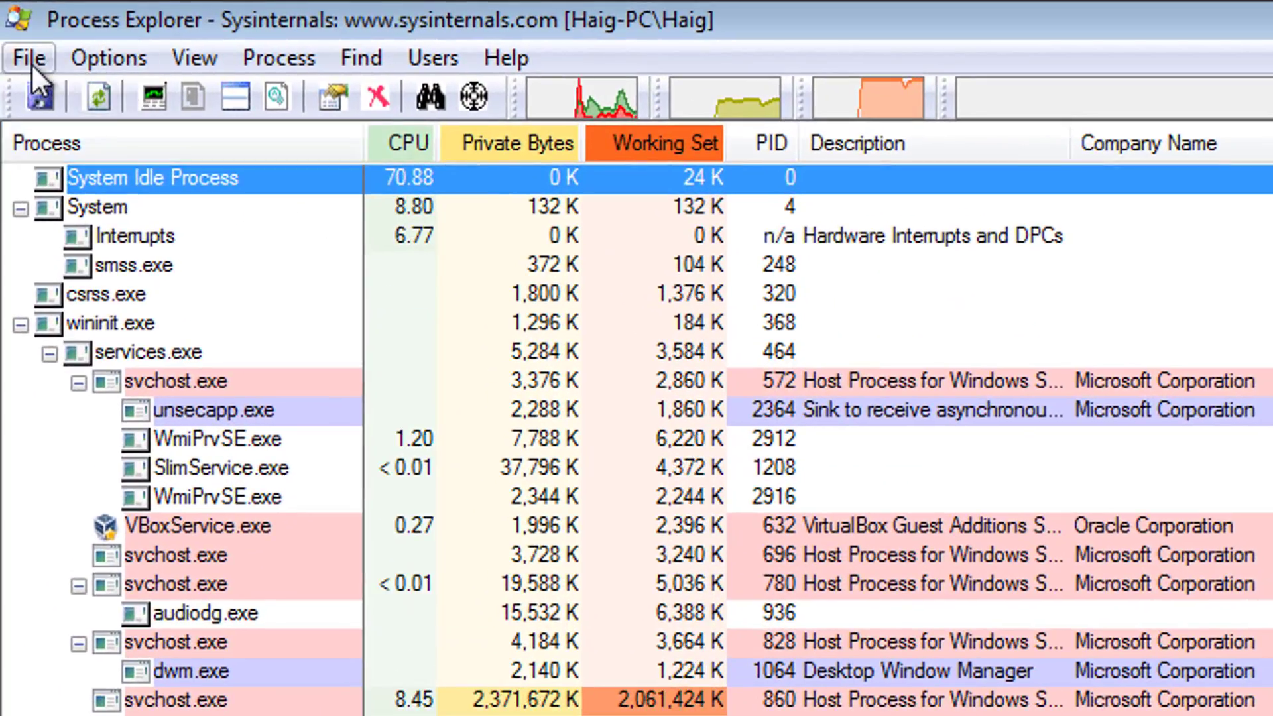
Enable Options > VirusTotal.com > Check VirusTotal.com for all running processes
{"action": "left_click", "coordinate": [31, 61]}
{"action": "mouse_move", "coordinate": [65, 49]}
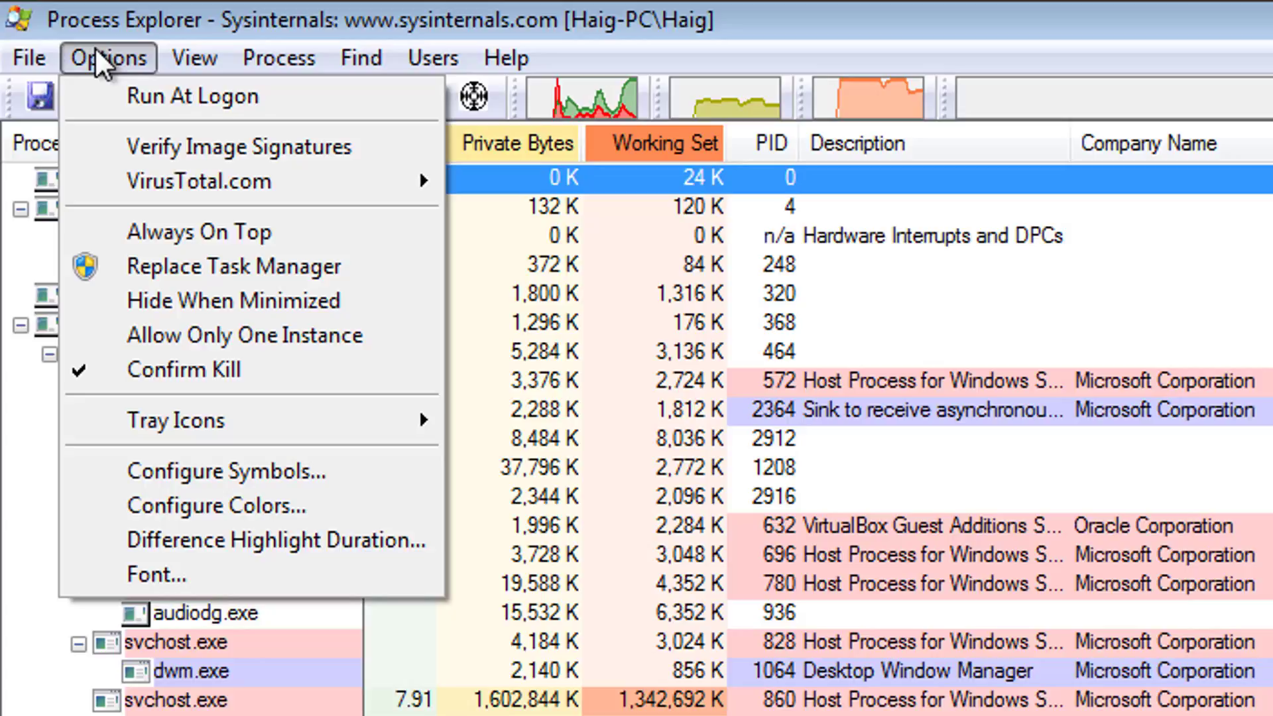
{"action": "mouse_move", "coordinate": [199, 197]}
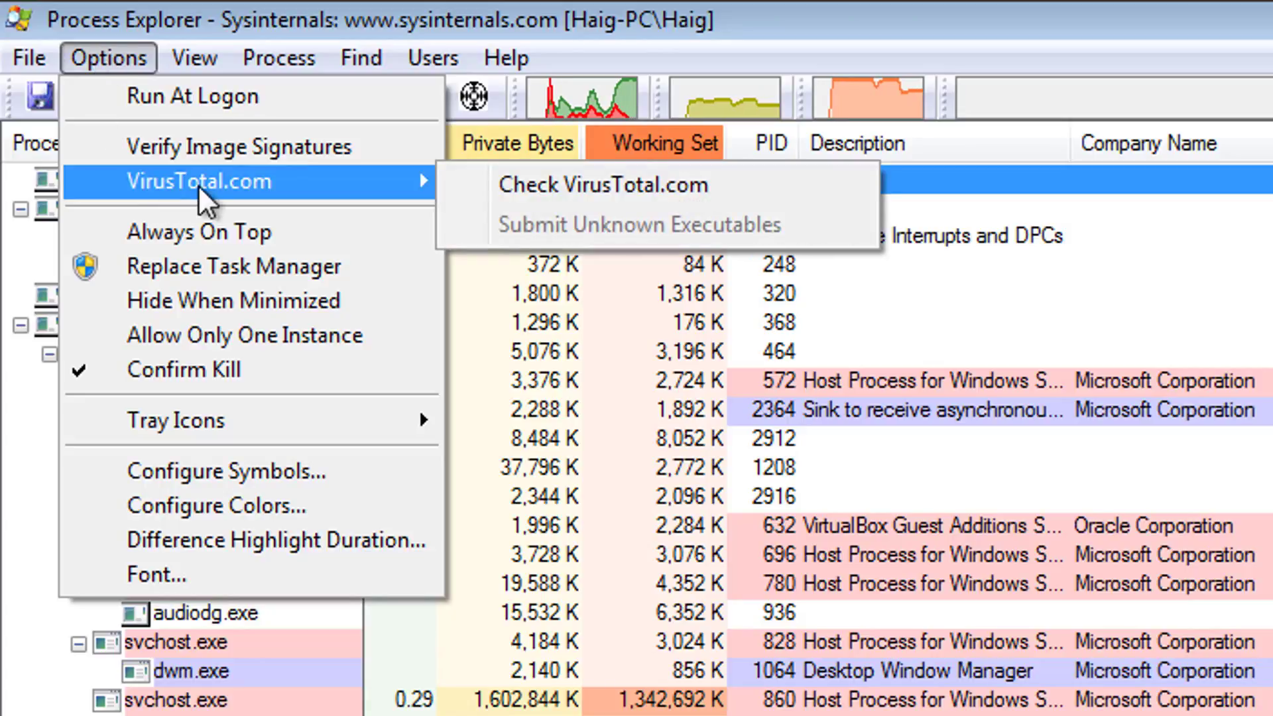
{"action": "left_click", "coordinate": [549, 189]}
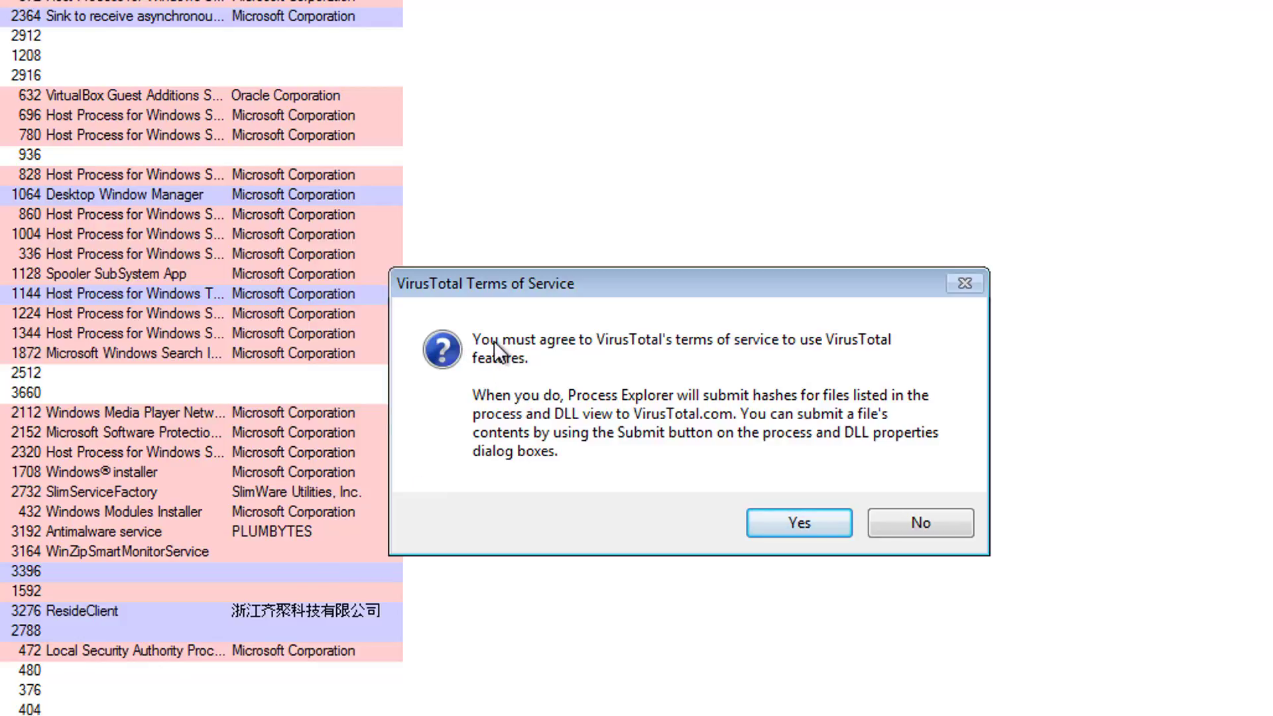
Agree to VirusTotal's terms, then select the flagged WinZipSmartMonitorService (2/57) and ResideClient (3/61) rows
{"action": "left_click", "coordinate": [796, 528]}
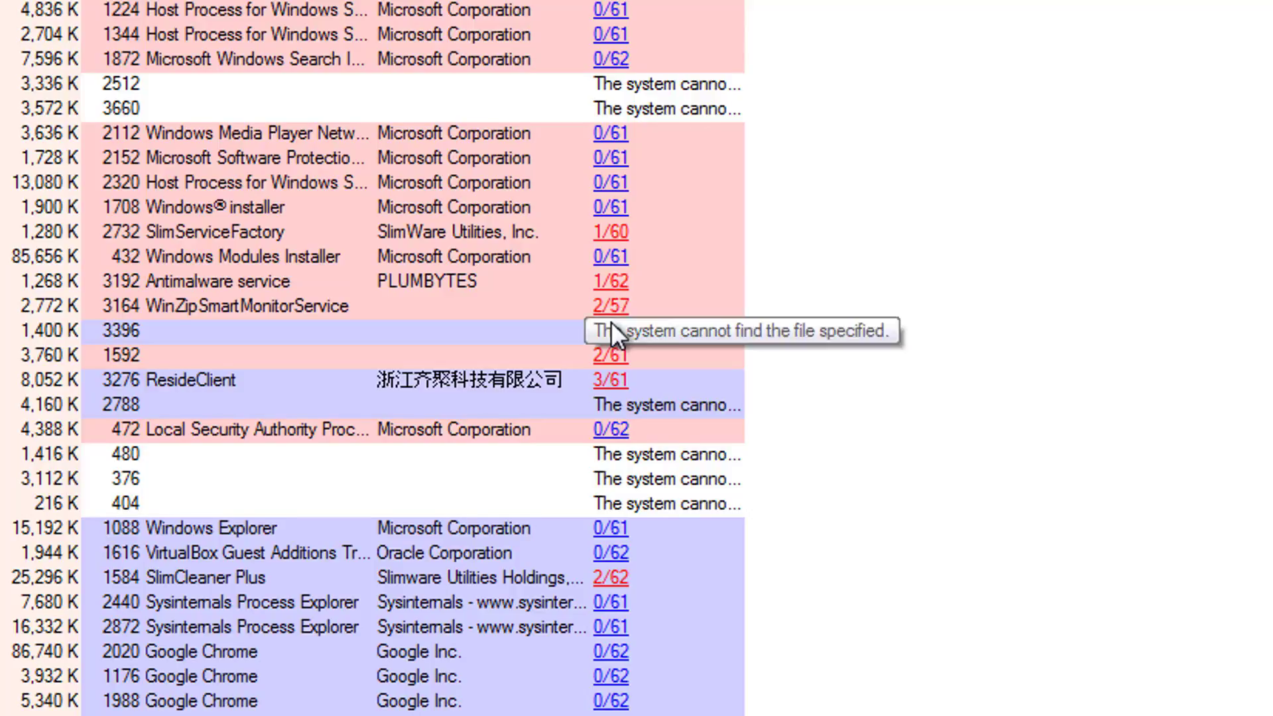
{"action": "scroll", "coordinate": [610, 321], "scroll_direction": "down", "scroll_amount": 1}
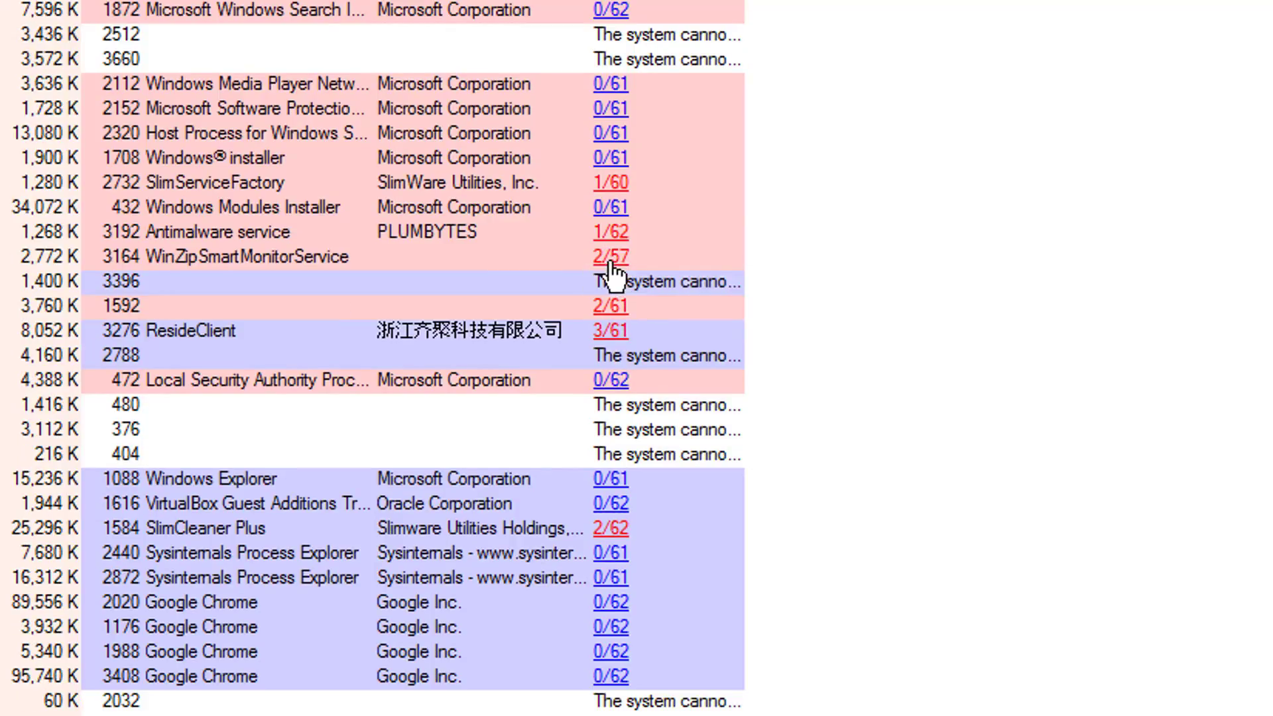
{"action": "mouse_move", "coordinate": [401, 260]}
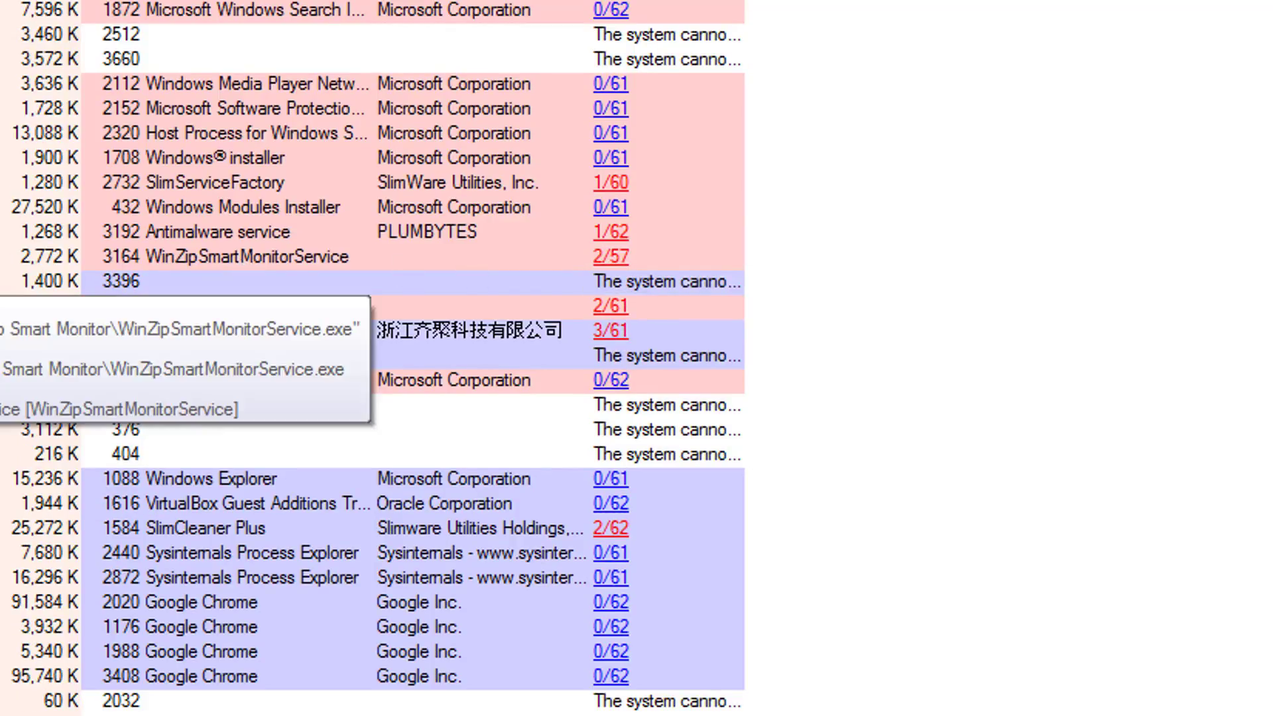
{"action": "left_click", "coordinate": [251, 246]}
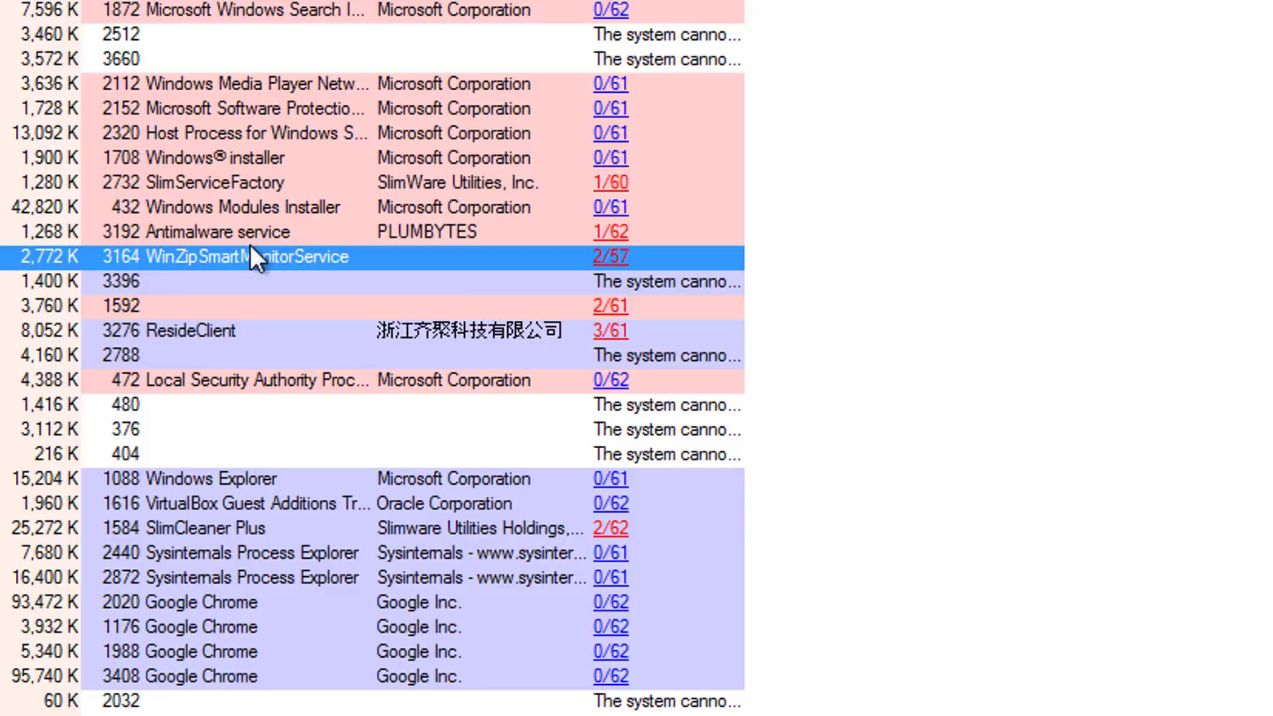
{"action": "left_click", "coordinate": [610, 330]}
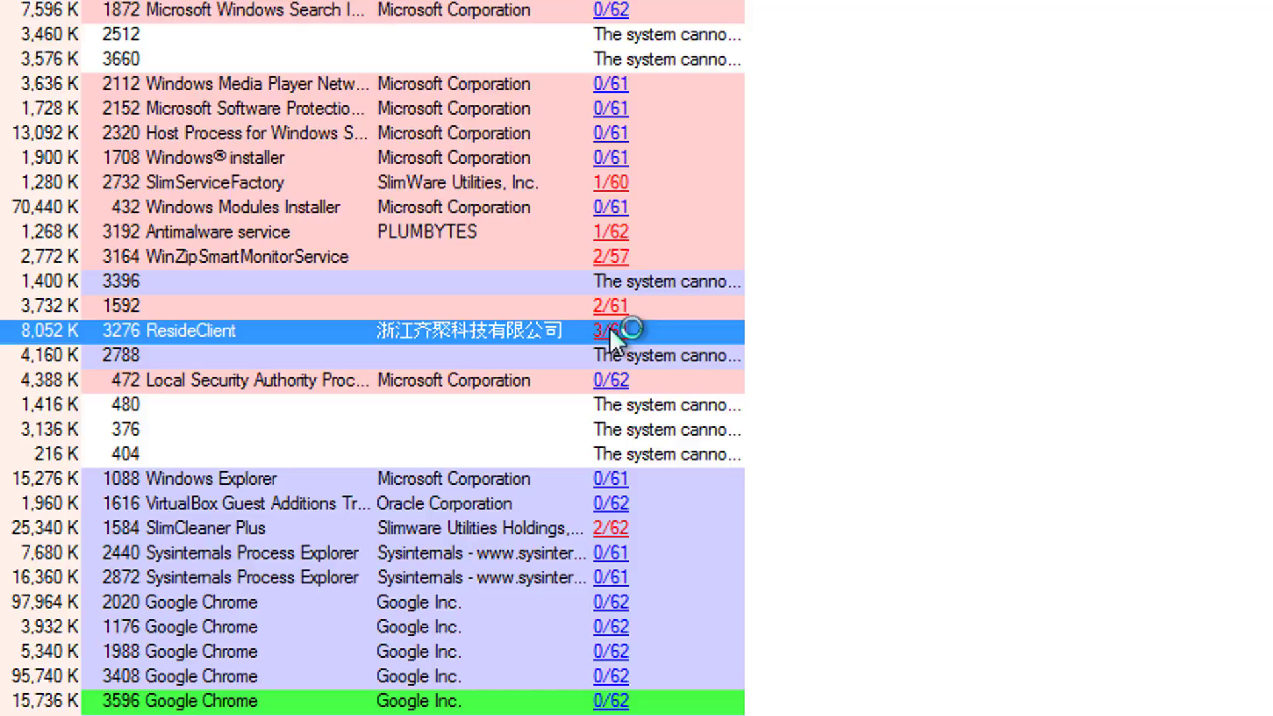
Resubmit ResideClient to VirusTotal, then open its 3/61 analysis page online
{"action": "right_click", "coordinate": [610, 329]}
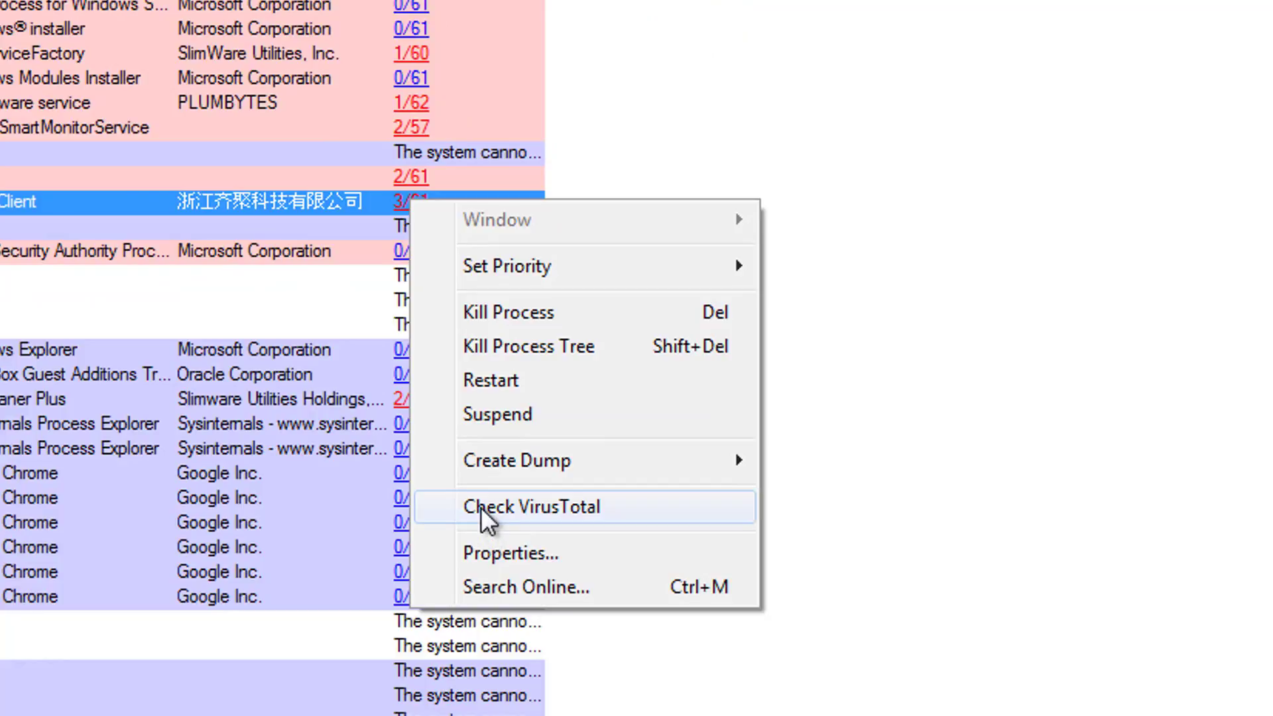
{"action": "left_click", "coordinate": [502, 507]}
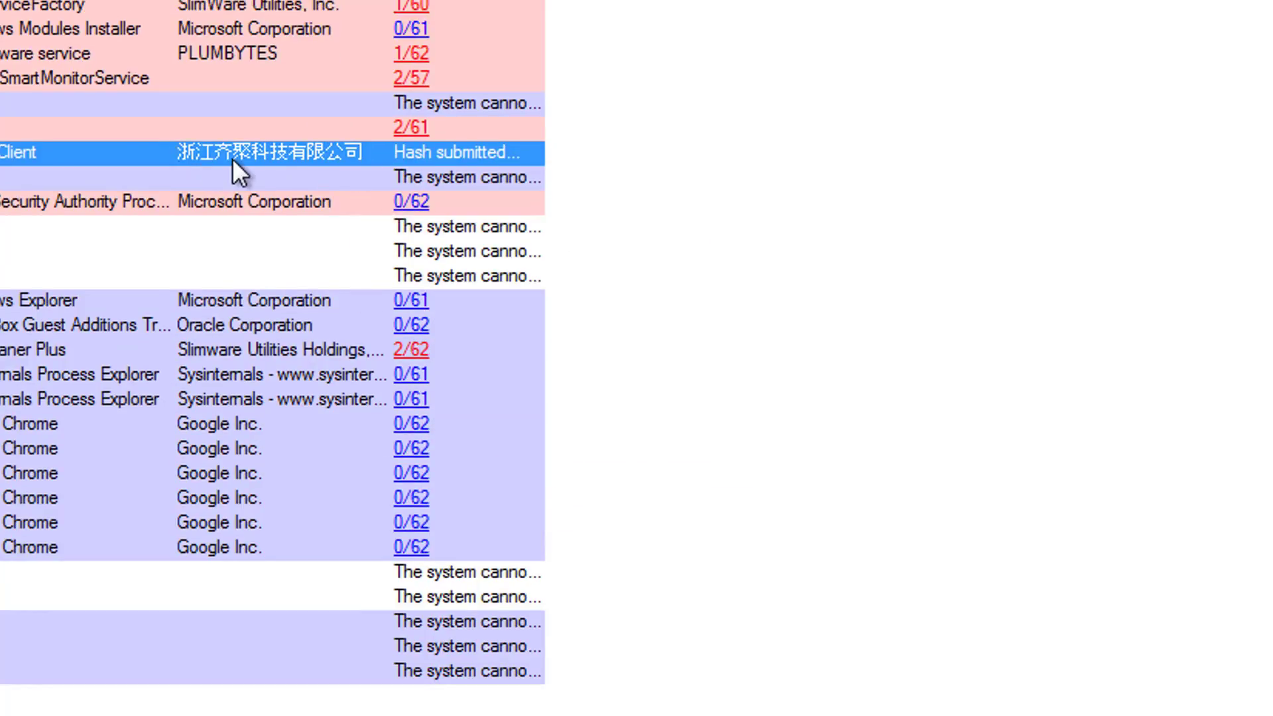
{"action": "right_click", "coordinate": [232, 159]}
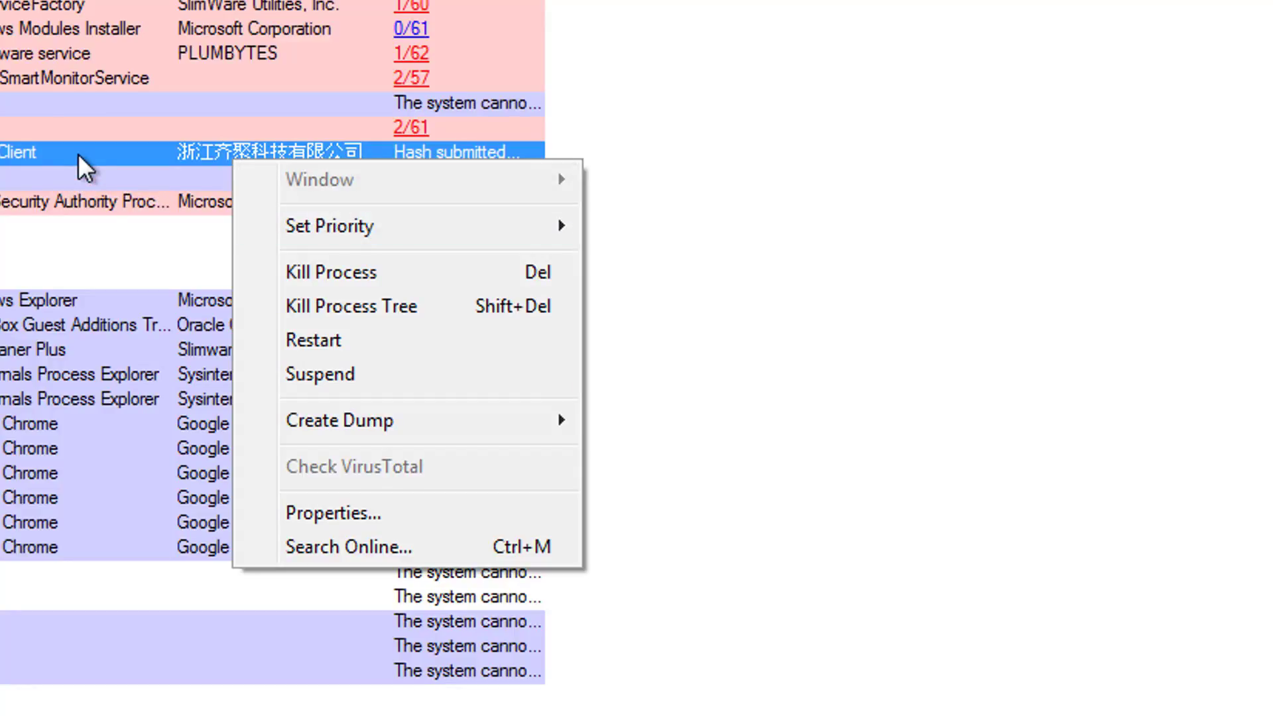
{"action": "left_click", "coordinate": [440, 542]}
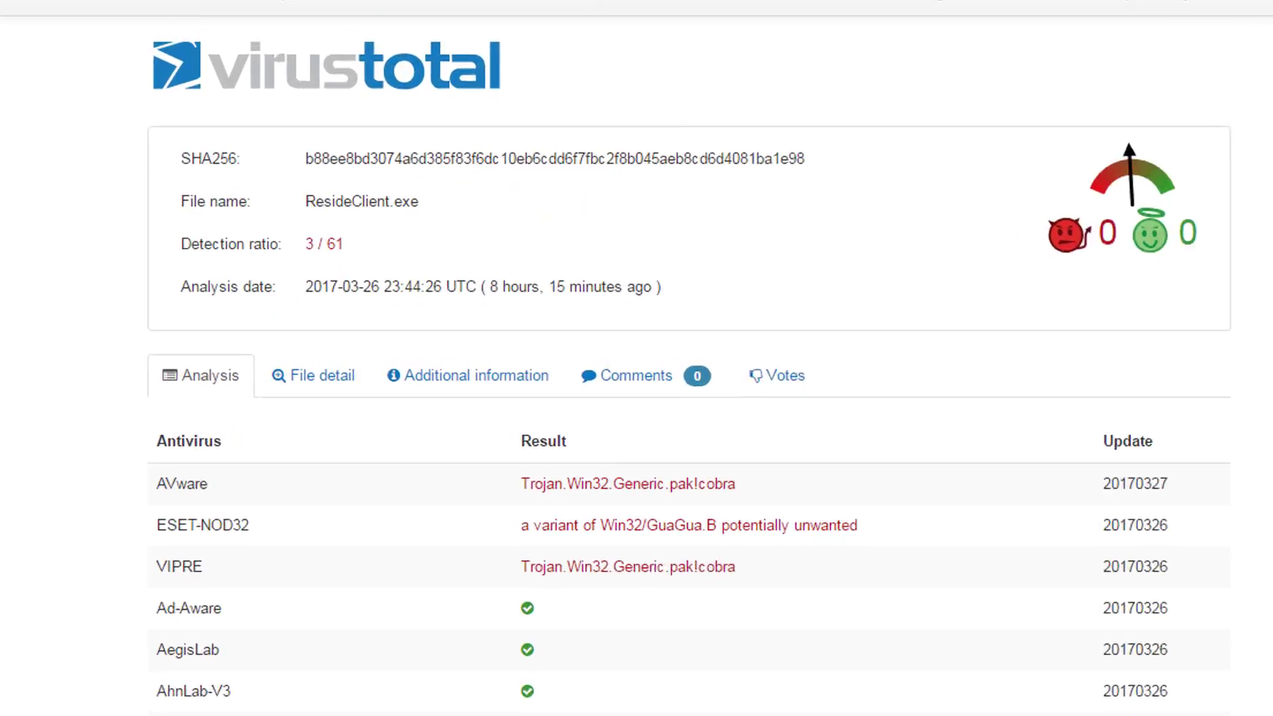
Select AVware's Trojan.Win32.Generic.pak!cobra detection, then switch back to Process Explorer
{"action": "triple_click", "coordinate": [638, 219]}
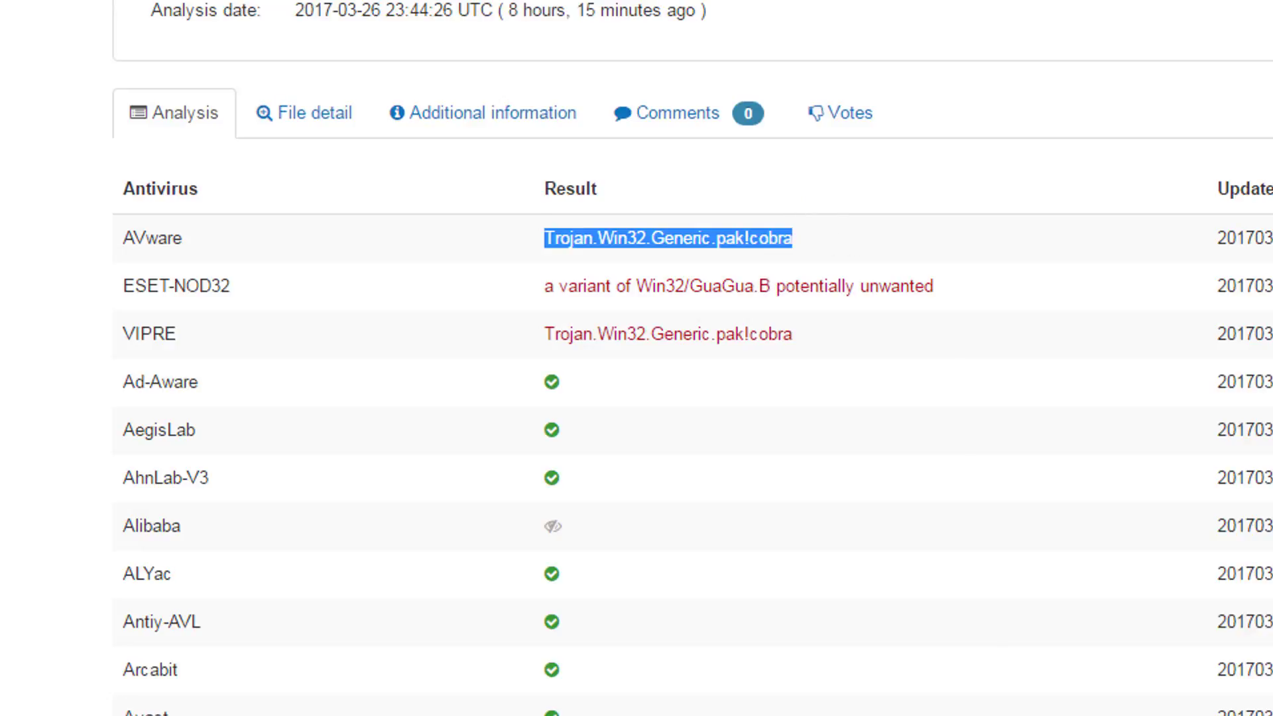
{"action": "key", "text": "alt+Tab"}
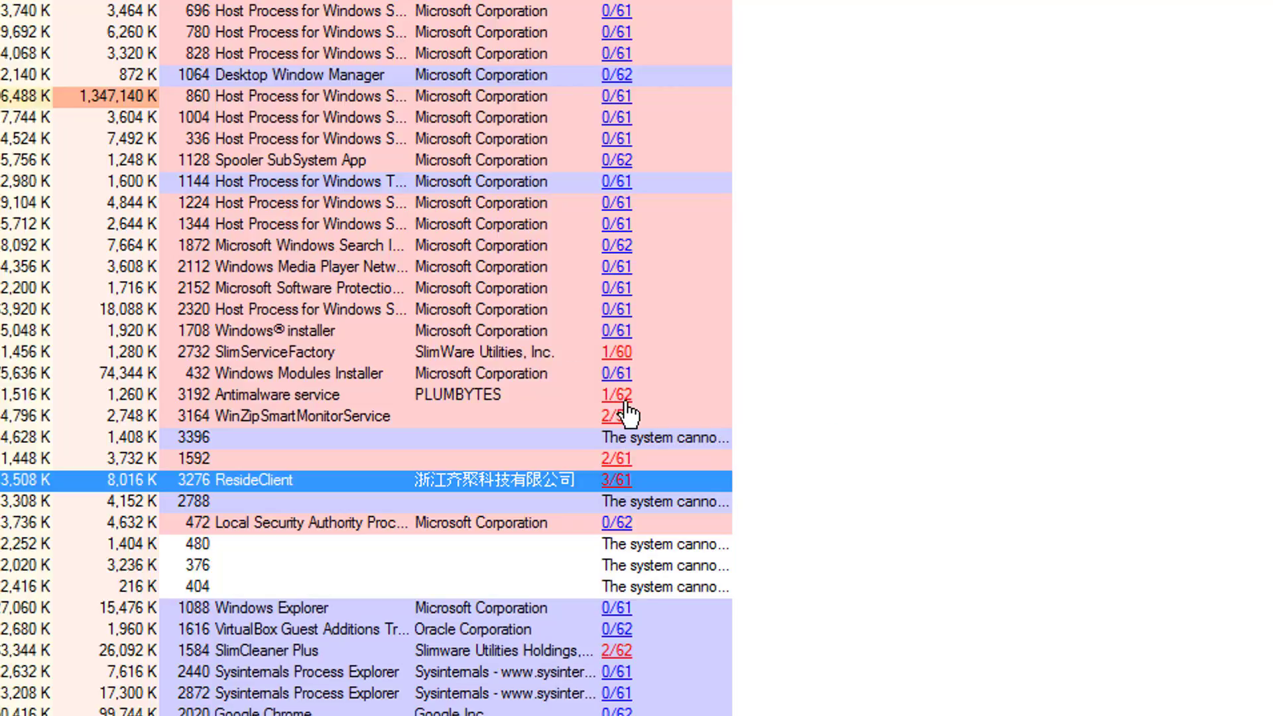
Kill and confirm termination of ResideClient.exe, then select WinZipSmartMonitorService
{"action": "scroll", "coordinate": [629, 416], "scroll_direction": "down", "scroll_amount": 1}
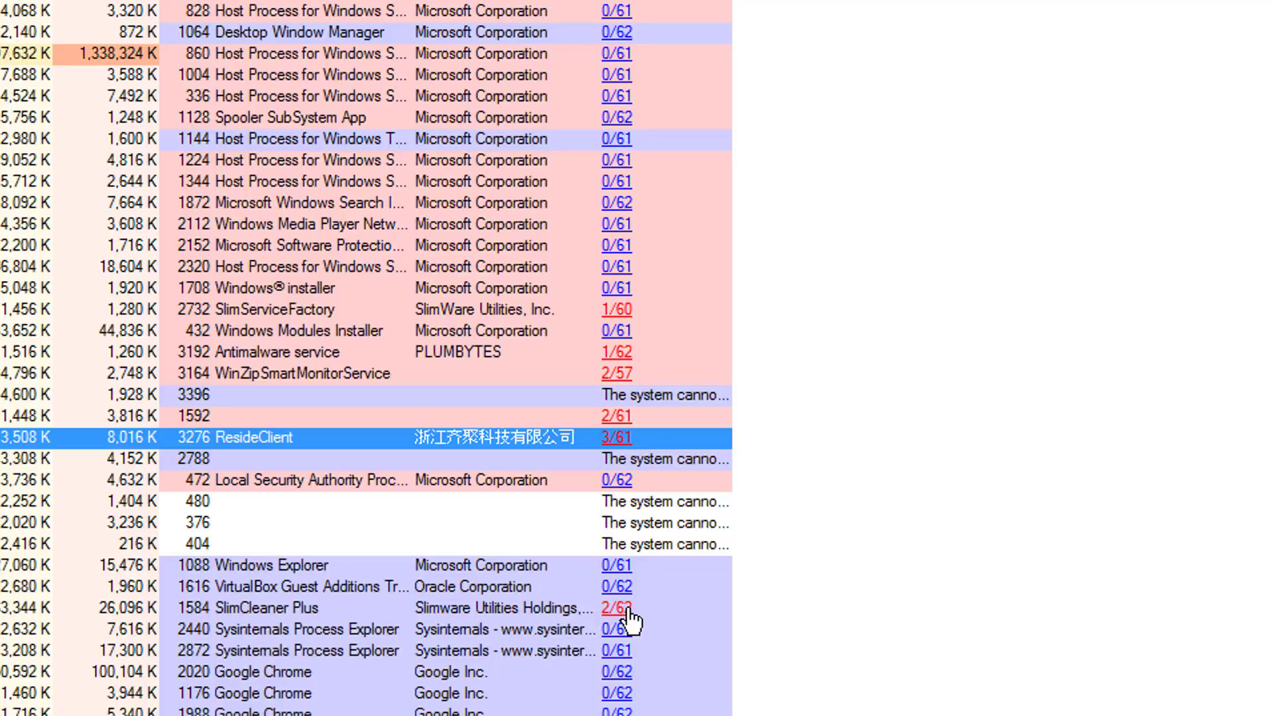
{"action": "scroll", "coordinate": [628, 616], "scroll_direction": "up", "scroll_amount": 2}
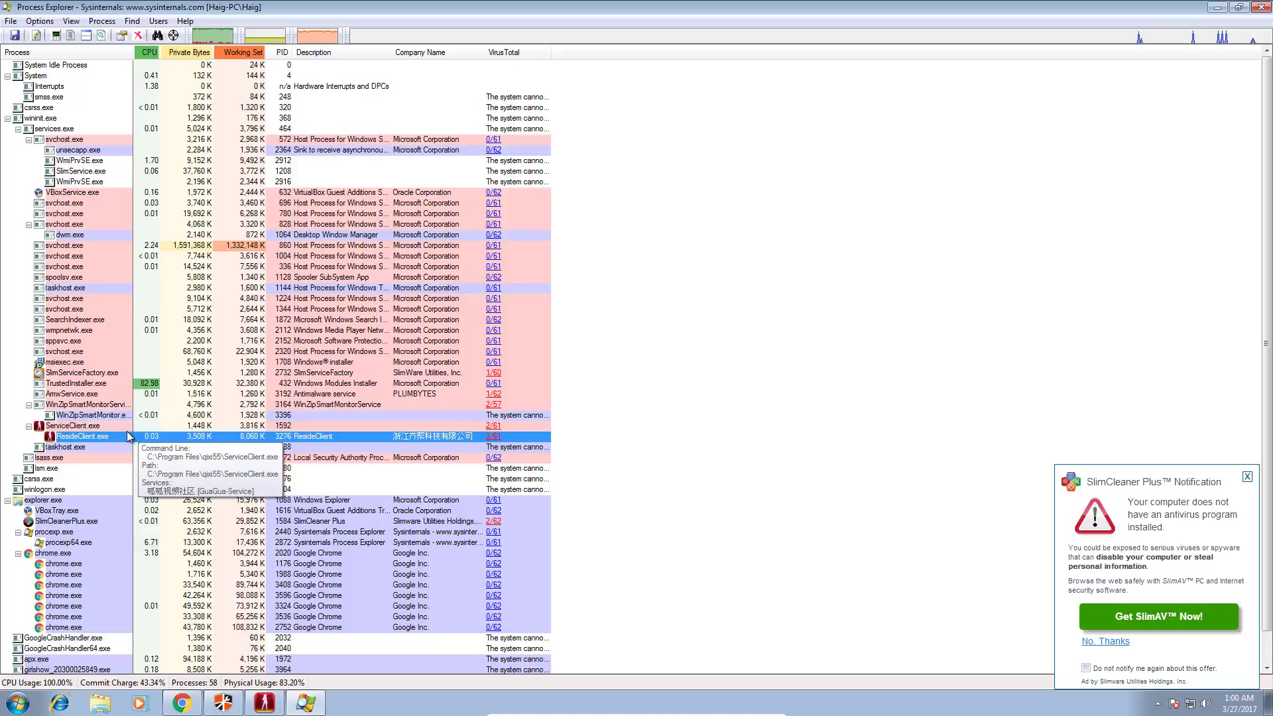
{"action": "right_click", "coordinate": [468, 436]}
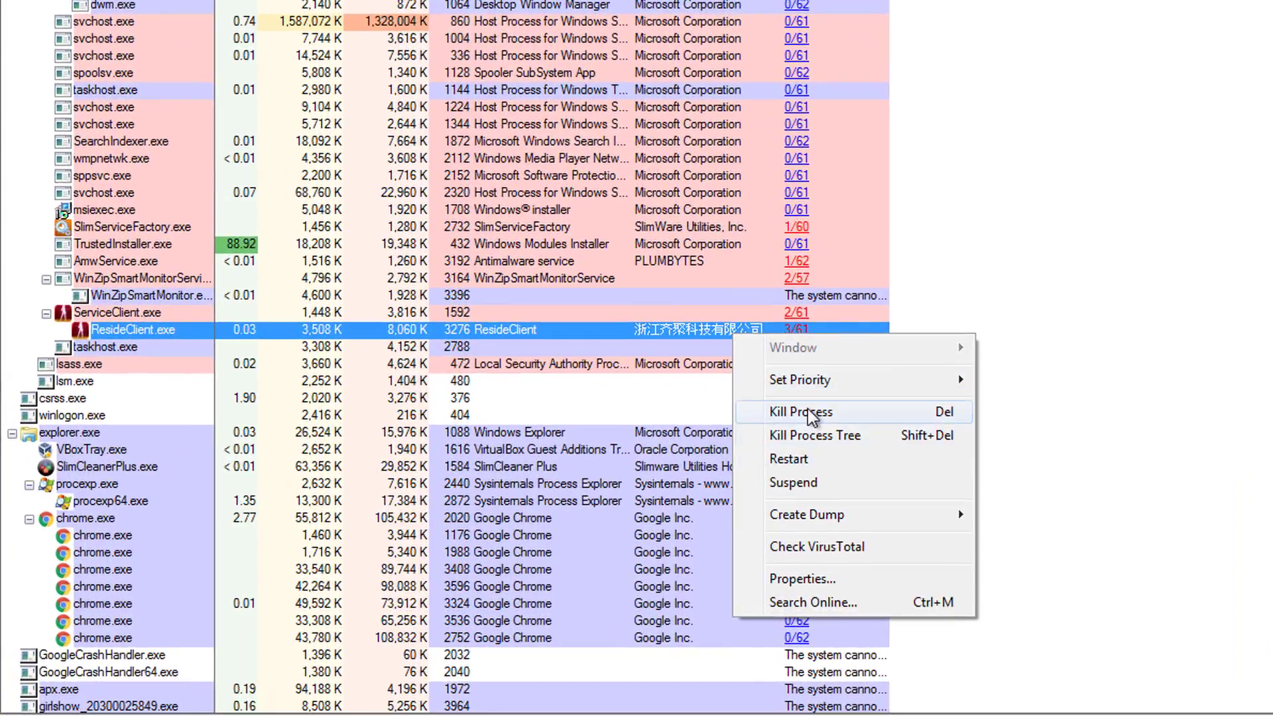
{"action": "left_click", "coordinate": [810, 412]}
{"action": "left_click", "coordinate": [1055, 264]}
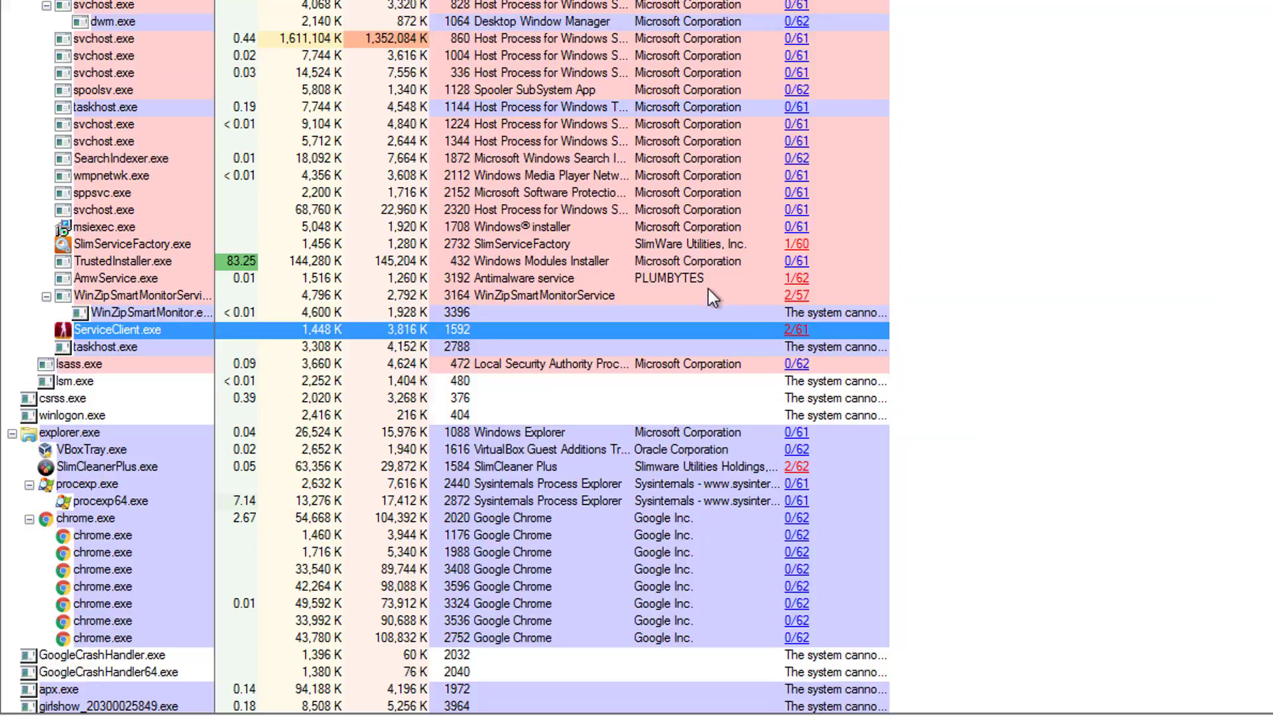
{"action": "left_click", "coordinate": [711, 296]}
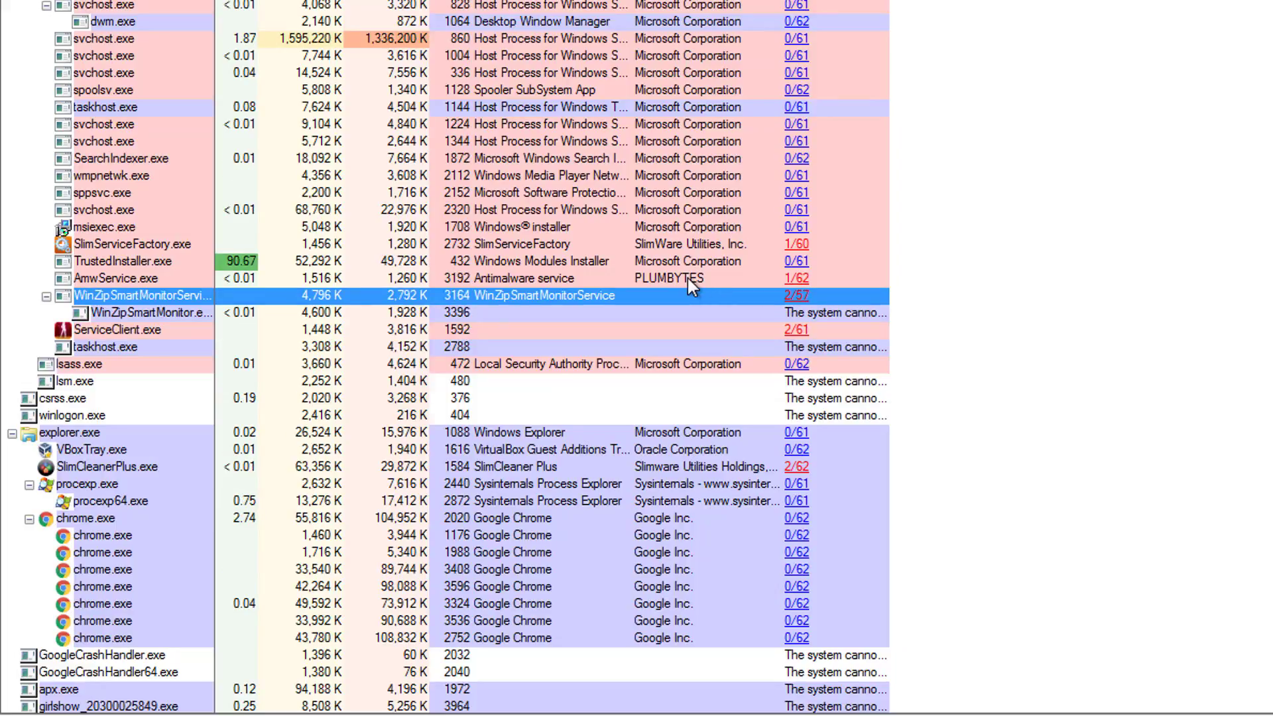